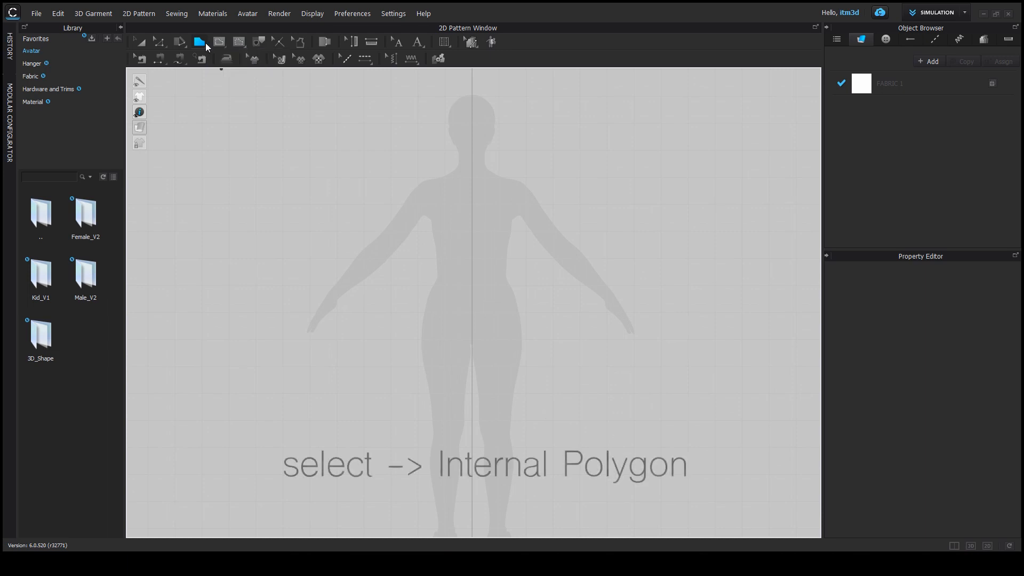
- Draw a closed polygon for half a dress beside the centre line, with a side edge of about 816 mm and a hem of about 285 mm
click(199, 43)
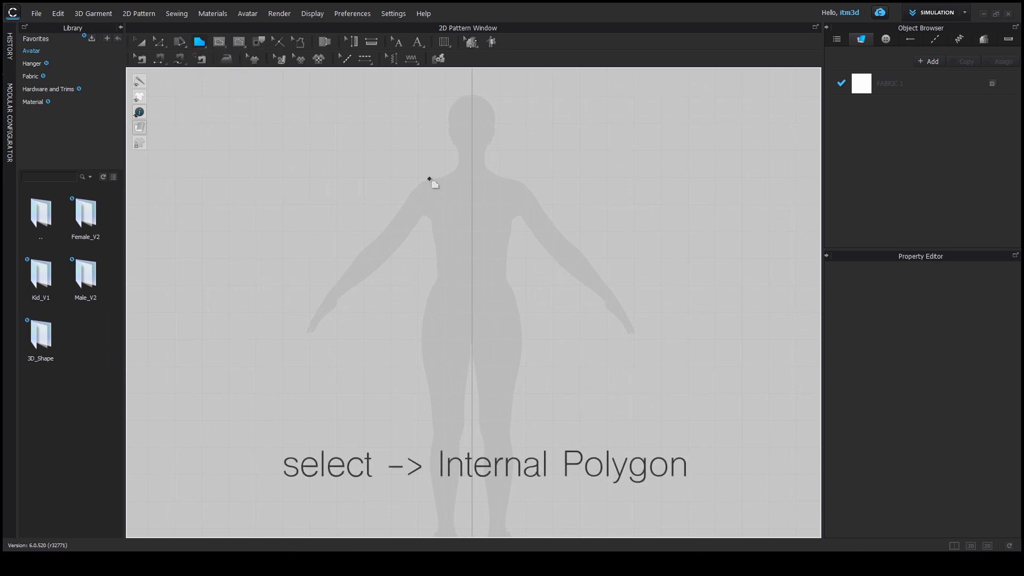
click(472, 196)
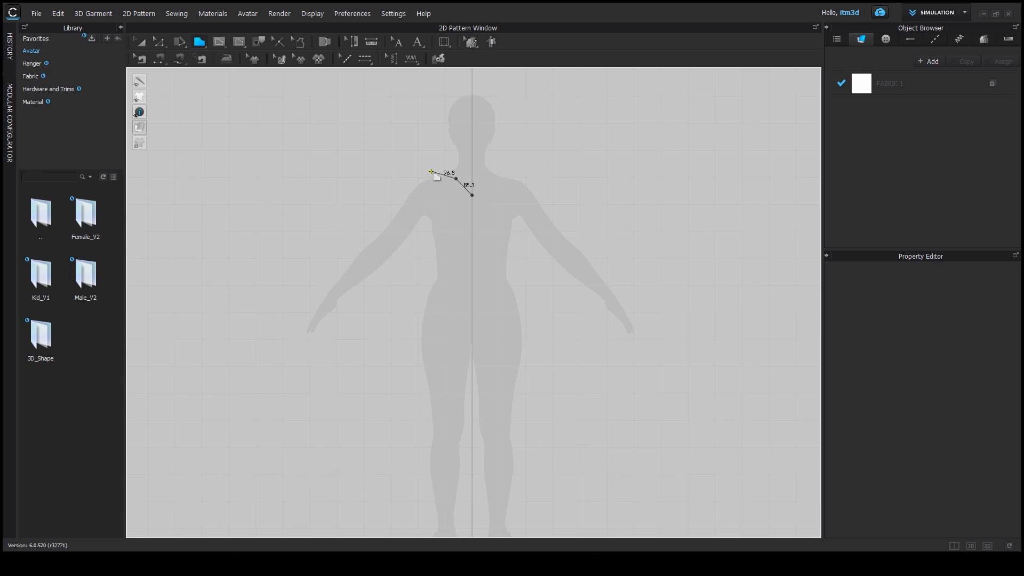
click(431, 172)
click(420, 230)
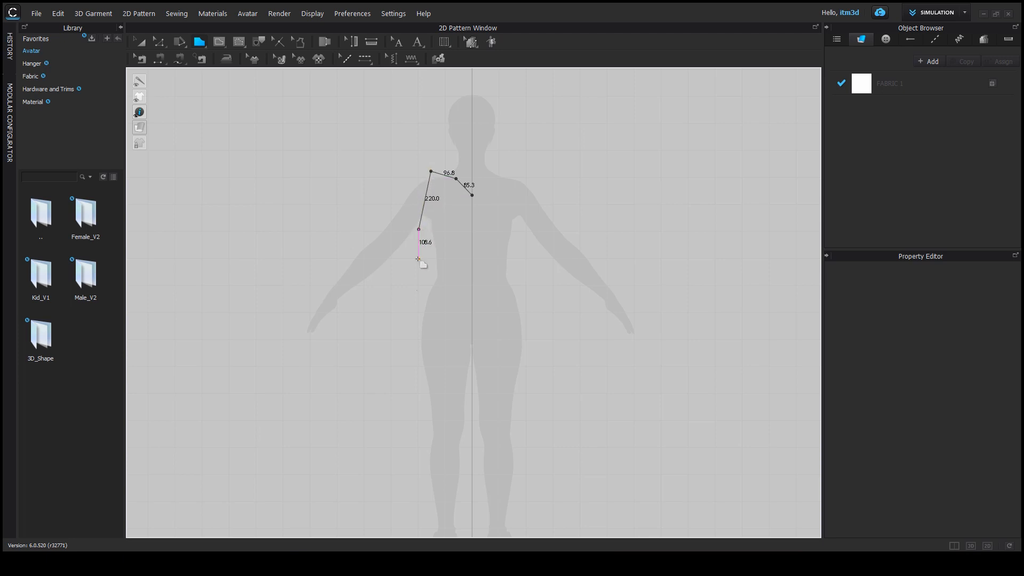
click(395, 449)
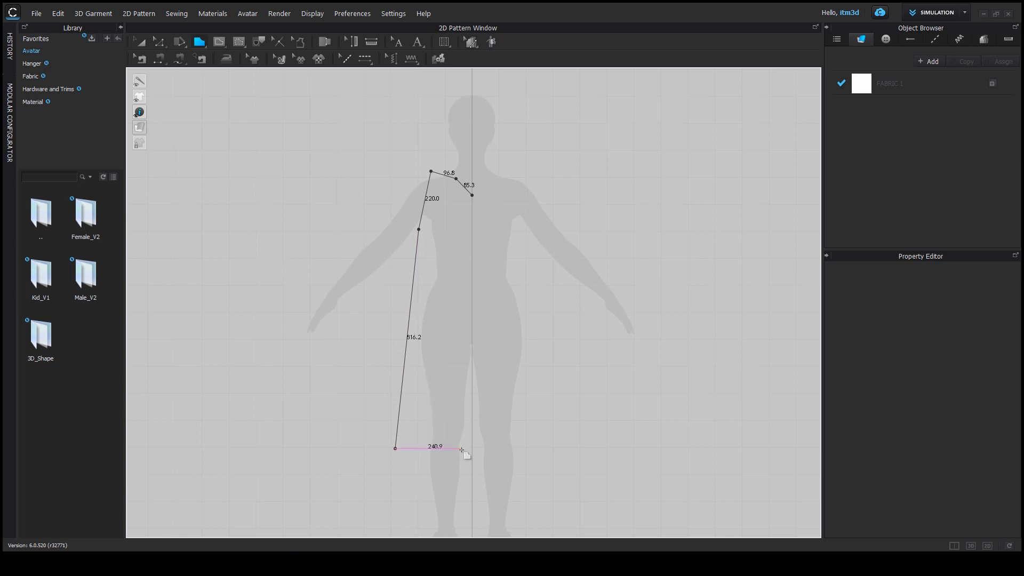
click(472, 448)
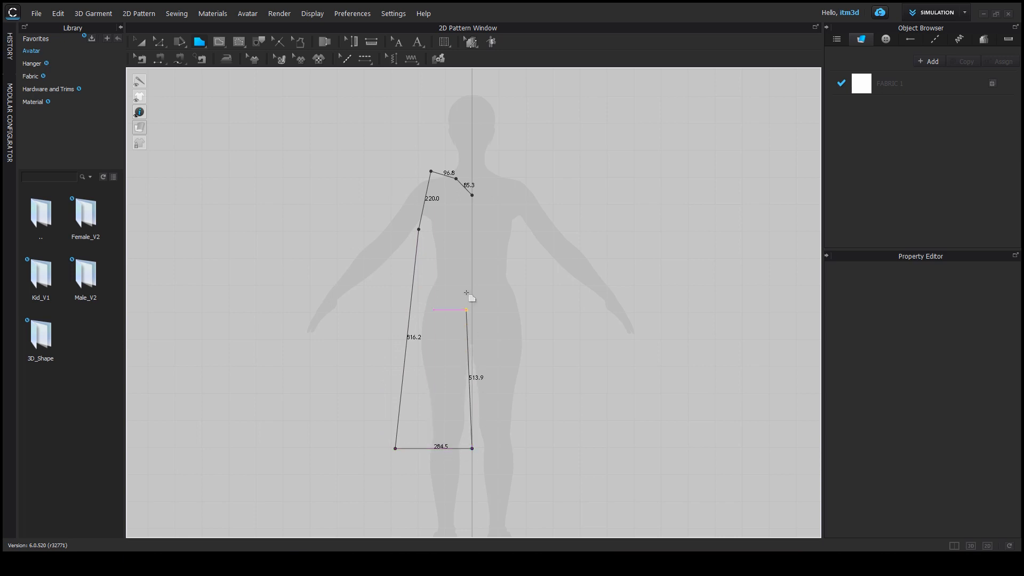
click(473, 195)
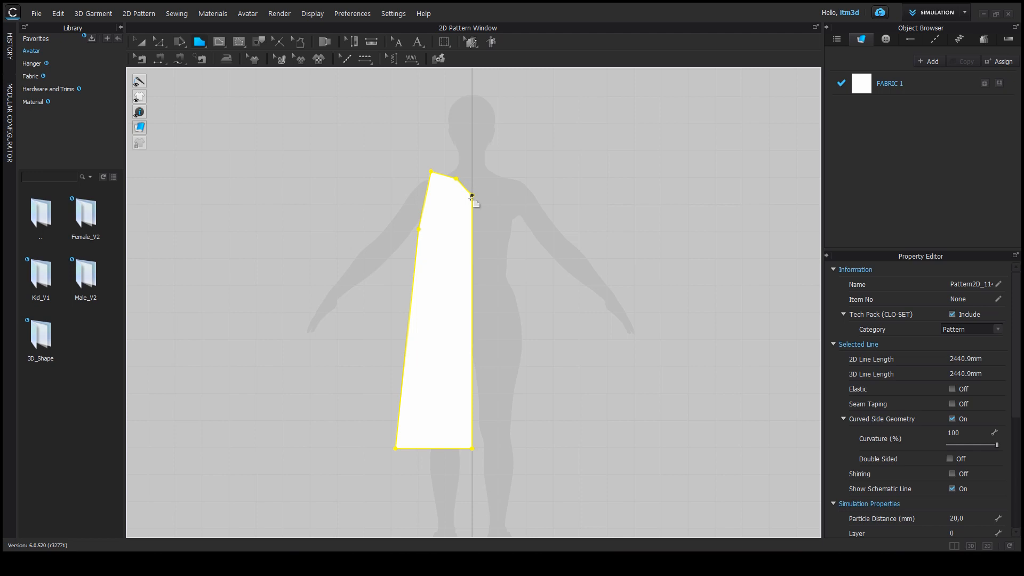
right_click(472, 198)
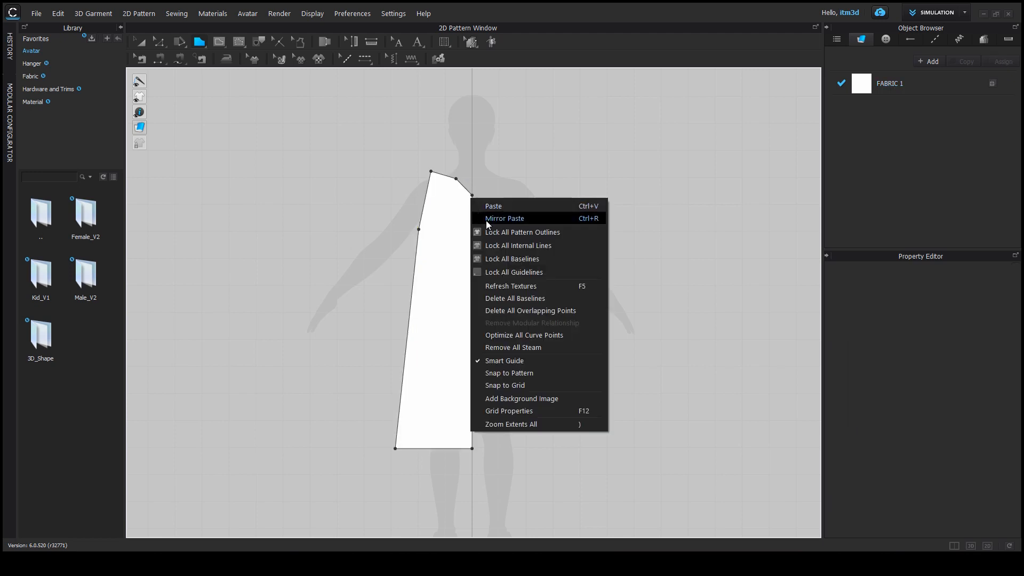
click(472, 196)
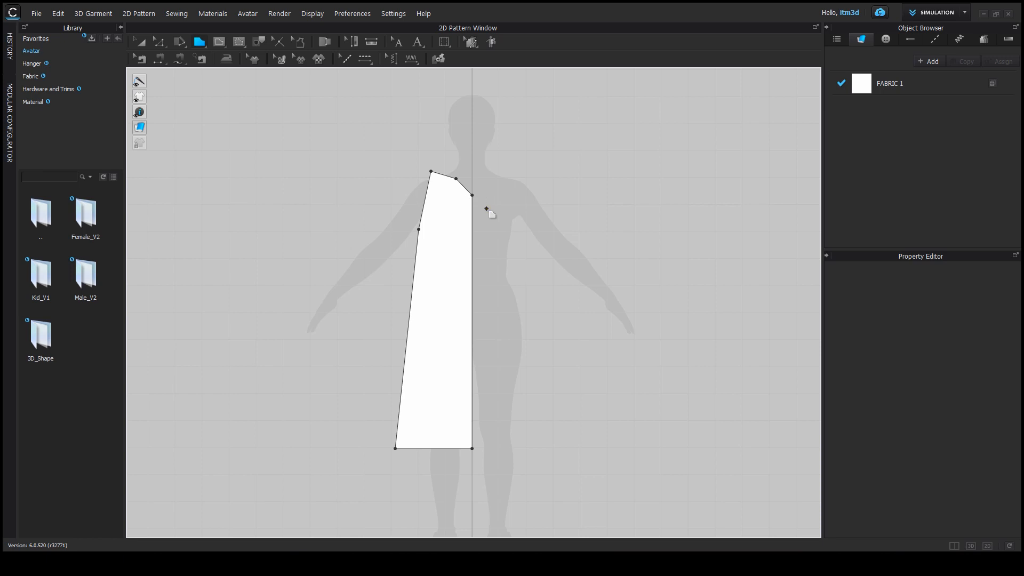
scroll(485, 208, up, 6)
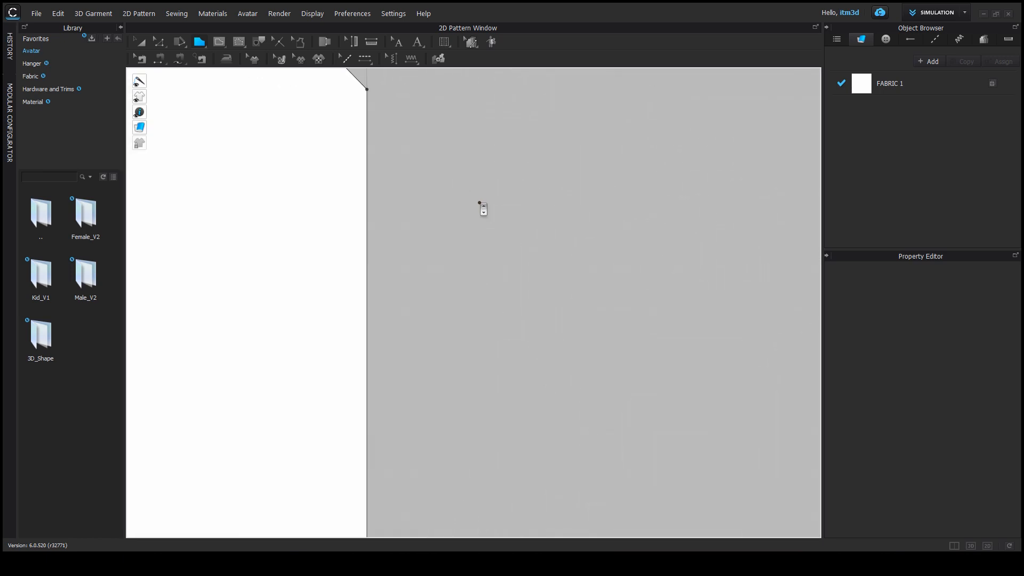
scroll(481, 208, down, 8)
scroll(488, 207, up, 6)
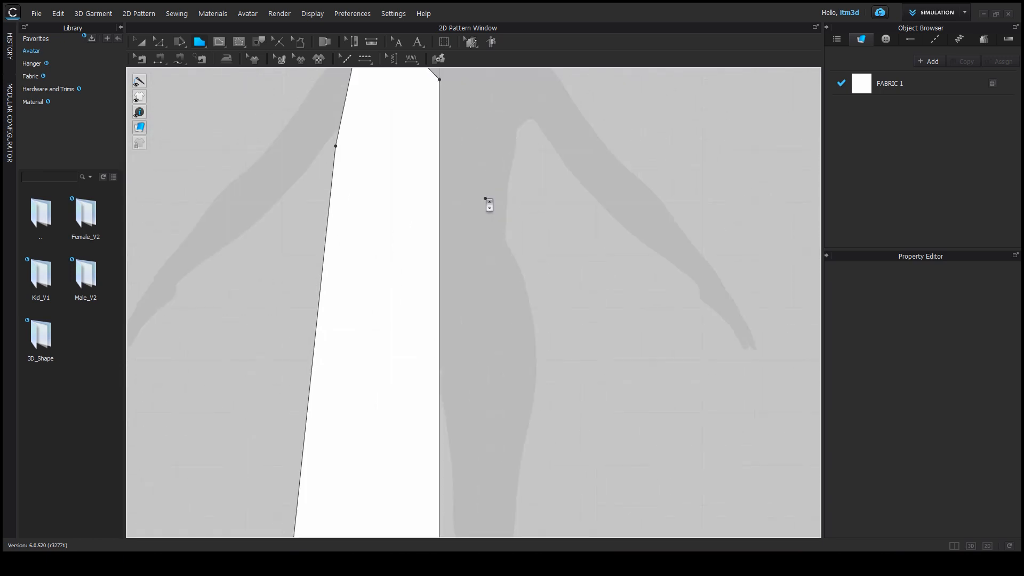
scroll(490, 205, down, 4)
- Move the neck-side shoulder point up and slightly outward with Edit Pattern, level with the outer shoulder point
right_drag(480, 210, 499, 327)
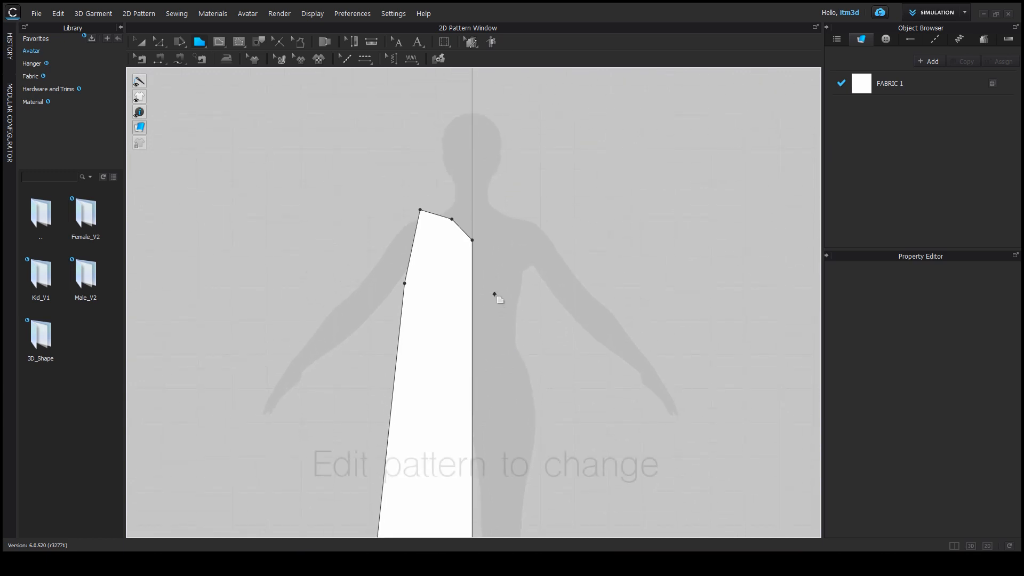
scroll(494, 292, up, 2)
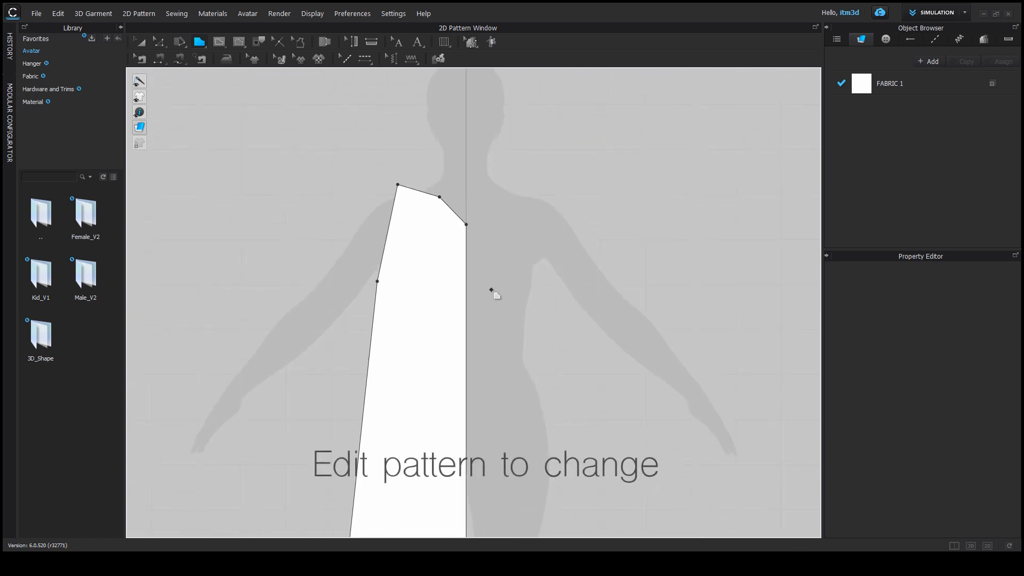
click(160, 47)
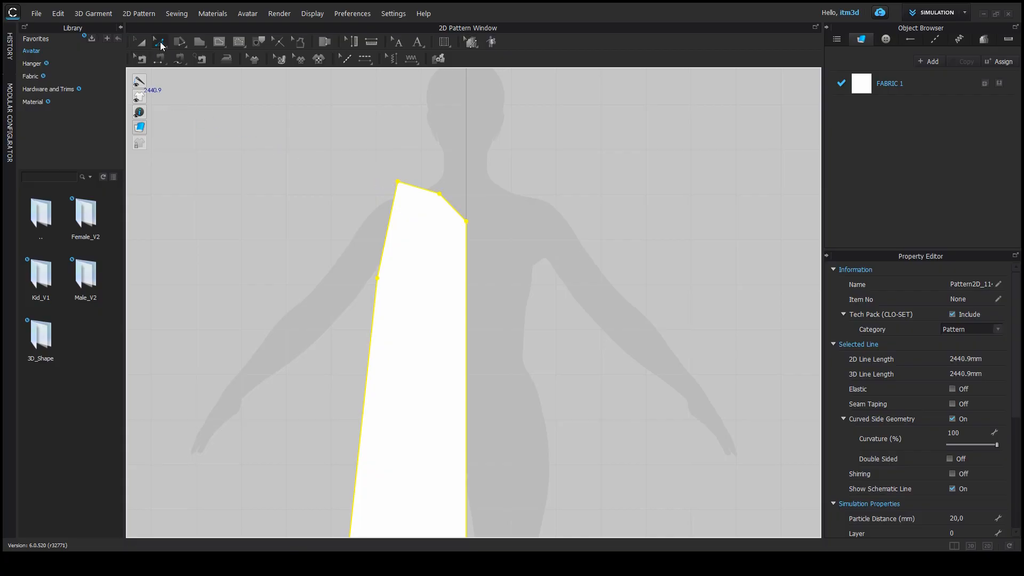
click(160, 42)
click(450, 203)
drag(448, 201, 432, 181)
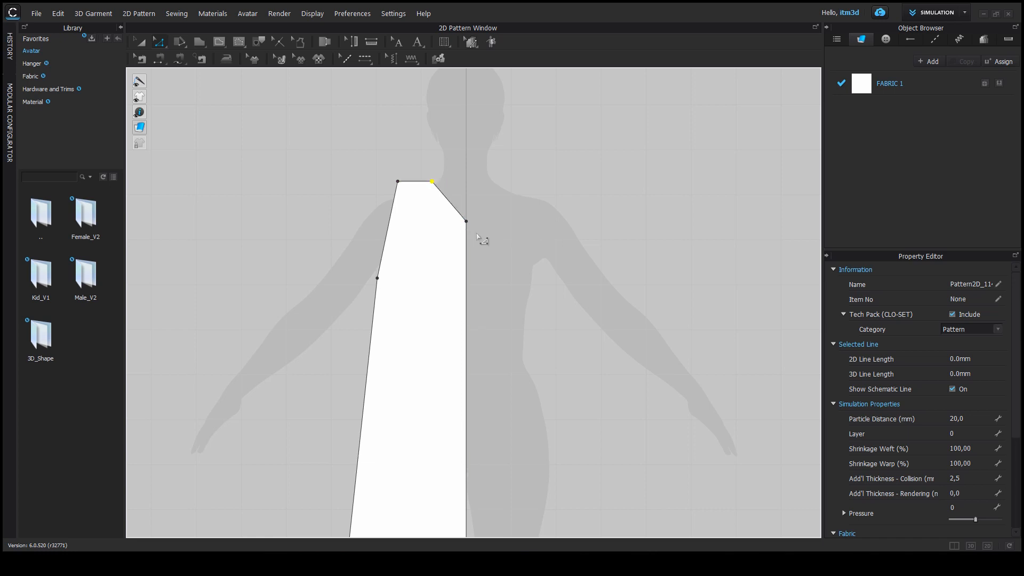
- Bend the straight armhole edge inward with Edit Curvature into a curve about 229 mm long
scroll(479, 238, up, 3)
scroll(480, 240, down, 4)
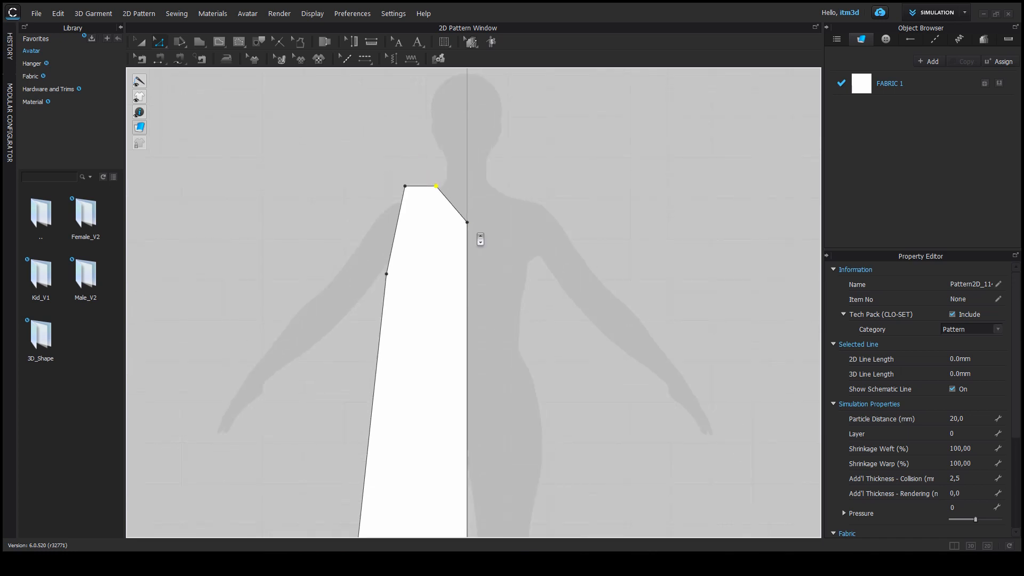
click(163, 44)
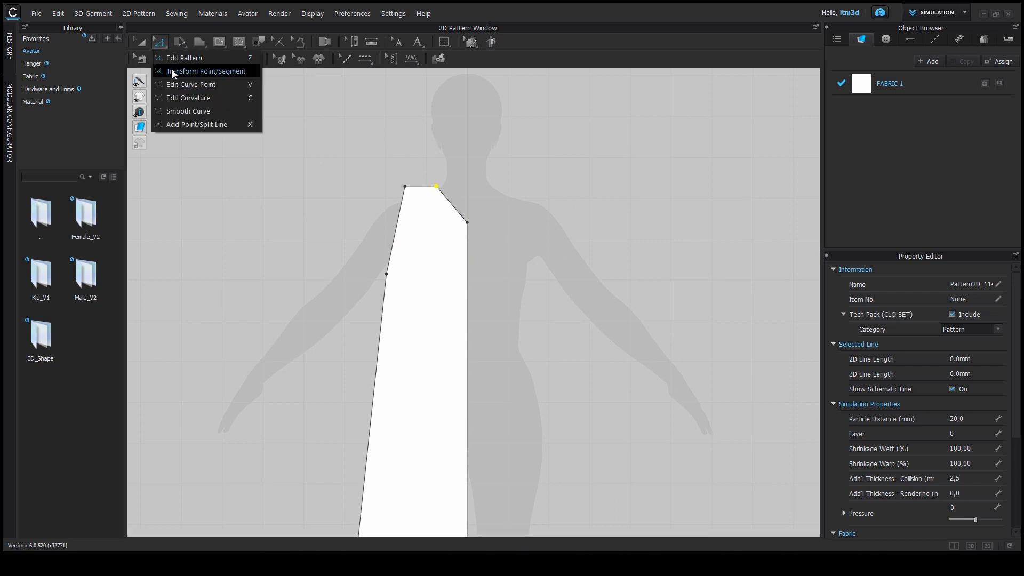
click(186, 98)
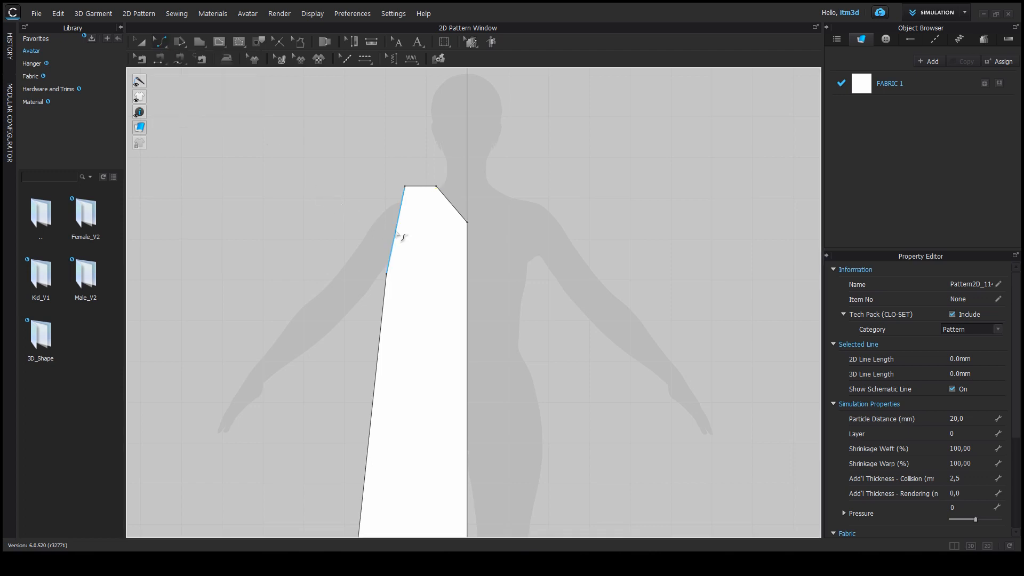
click(401, 236)
drag(401, 236, 411, 239)
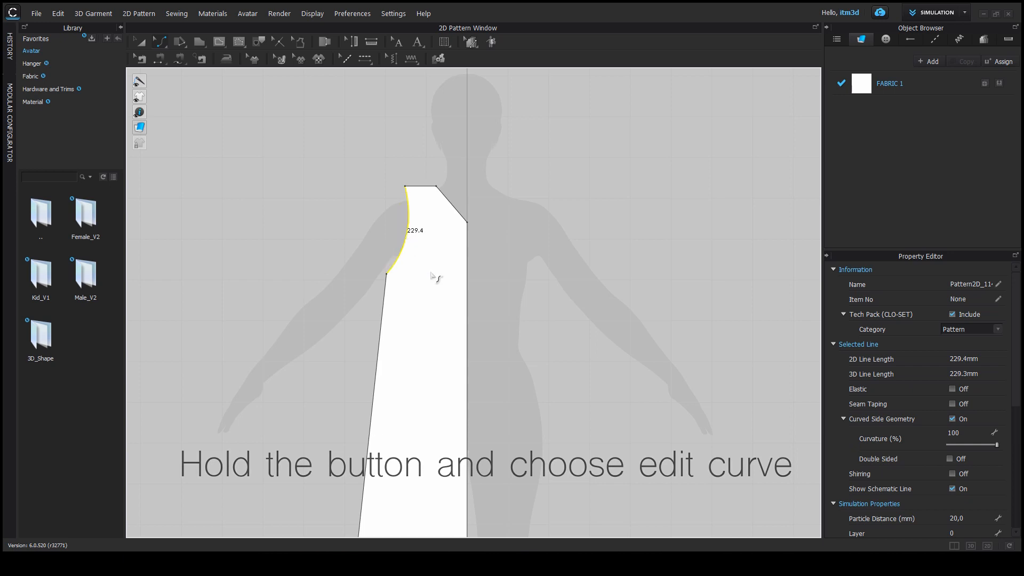
- Unfold the half dress pattern across its vertical centre edge to make the full symmetrical front
scroll(435, 278, down, 3)
scroll(473, 297, up, 2)
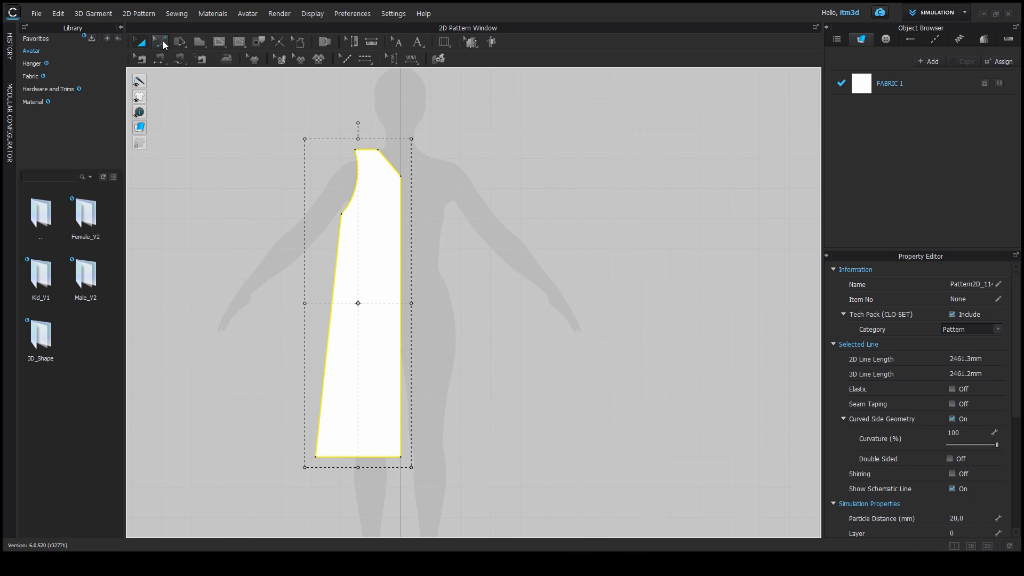
click(162, 42)
click(165, 56)
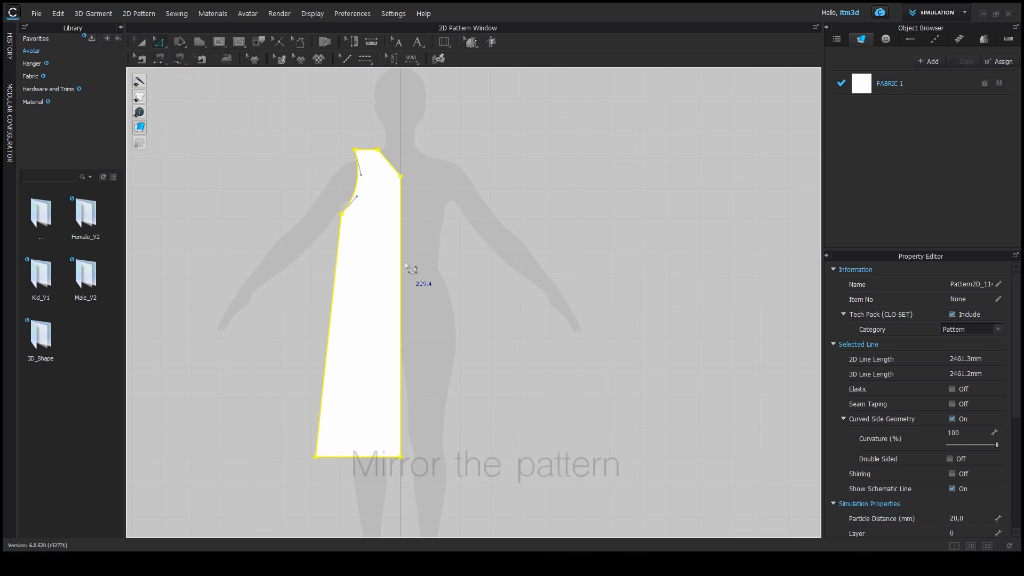
click(401, 264)
right_click(402, 264)
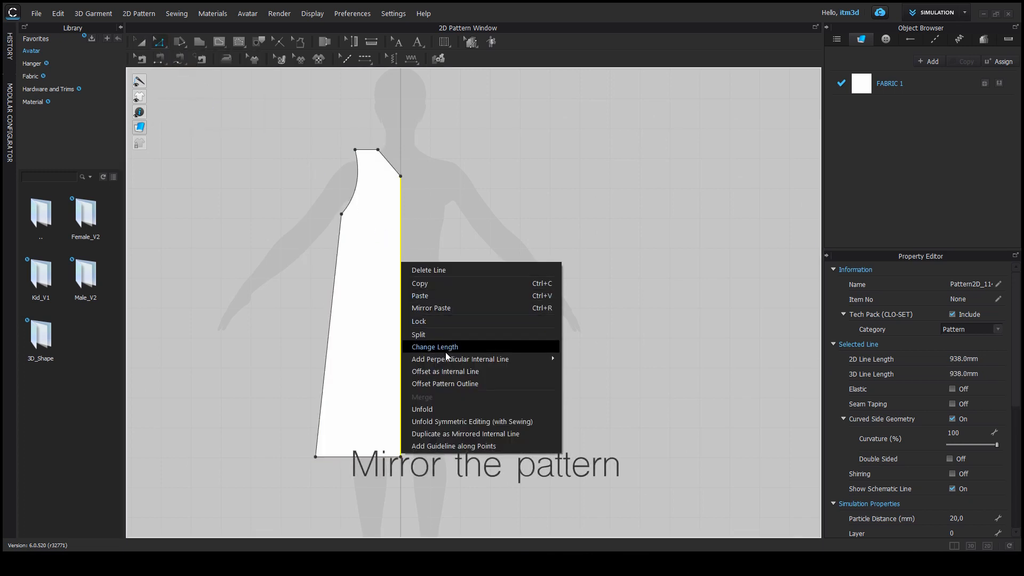
click(437, 405)
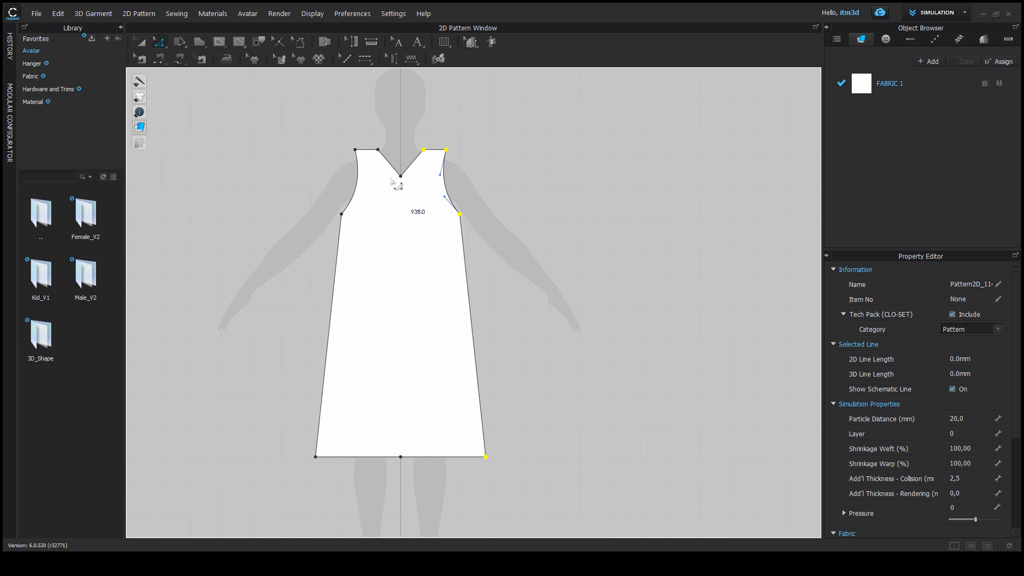
click(415, 226)
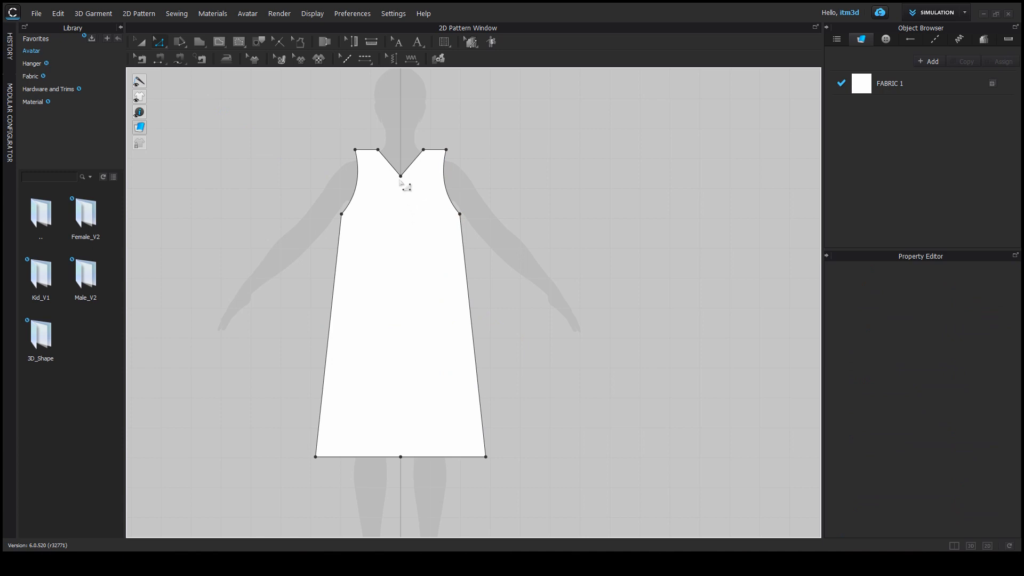
- Delete the centre point of the V-neckline and the centre point of the hem
click(402, 176)
right_click(401, 177)
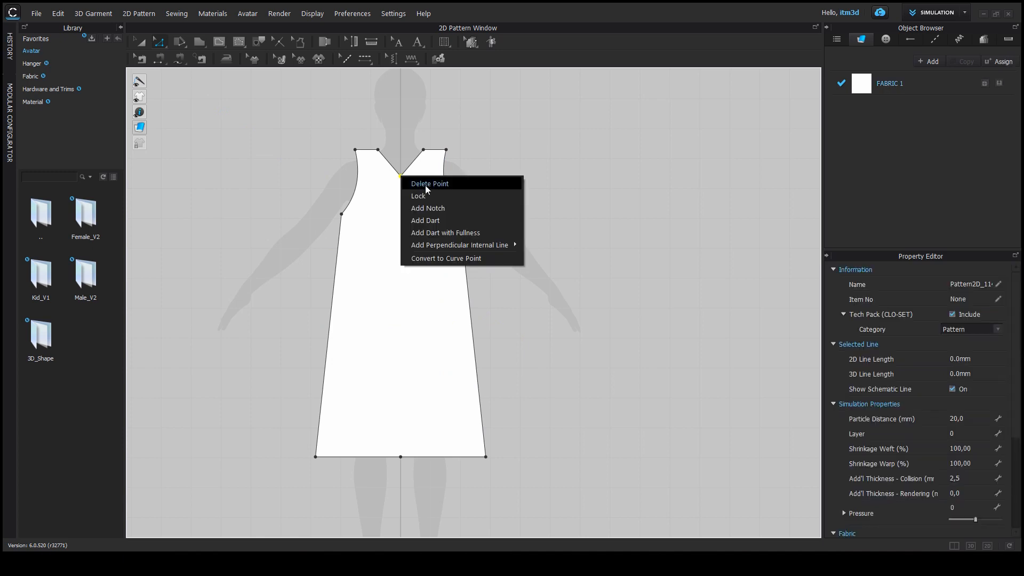
click(427, 184)
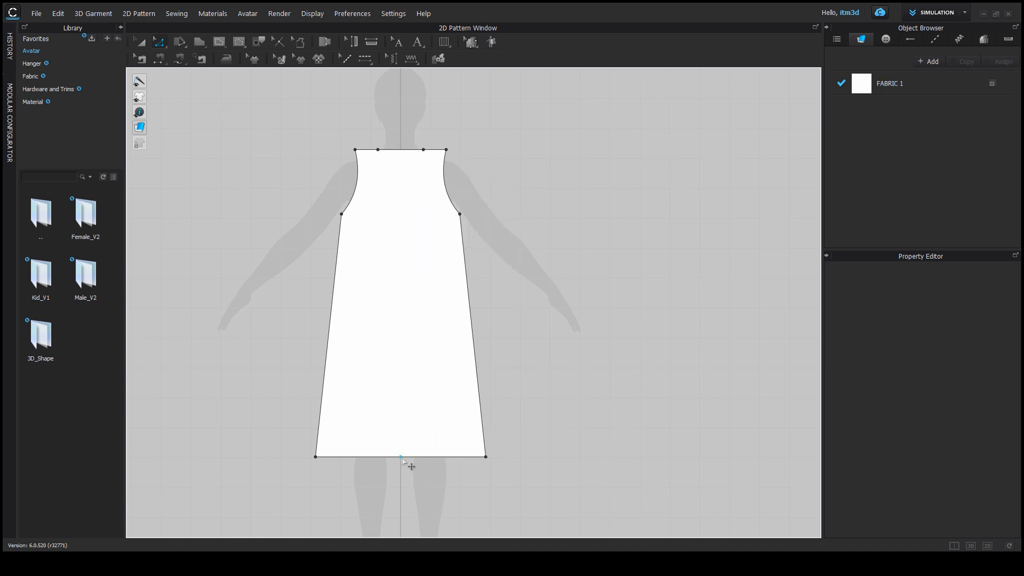
right_click(402, 458)
click(424, 465)
- Pull the neckline segment downward with Edit Curvature into a rounded scoop about 267 mm long
click(162, 46)
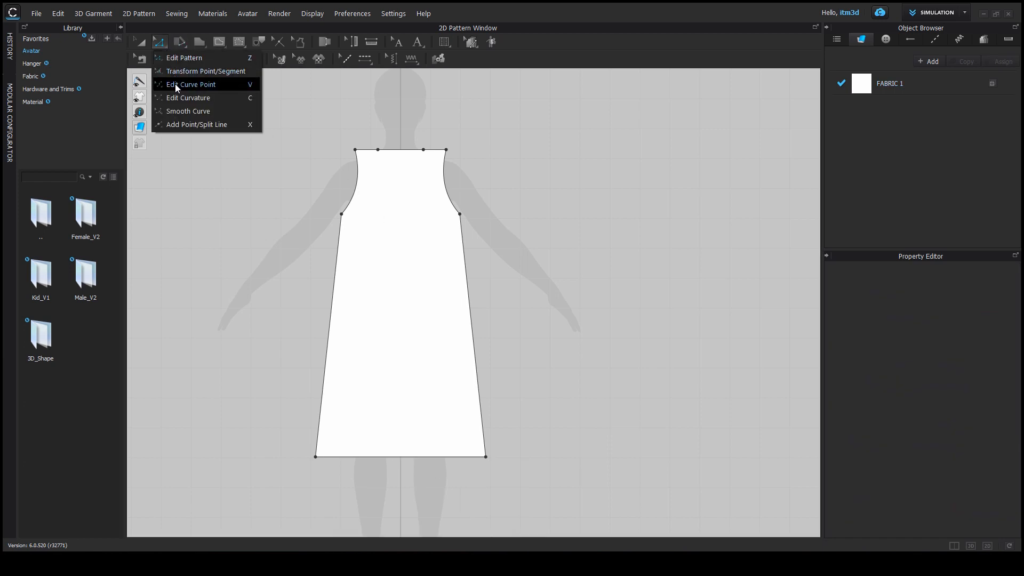
click(178, 97)
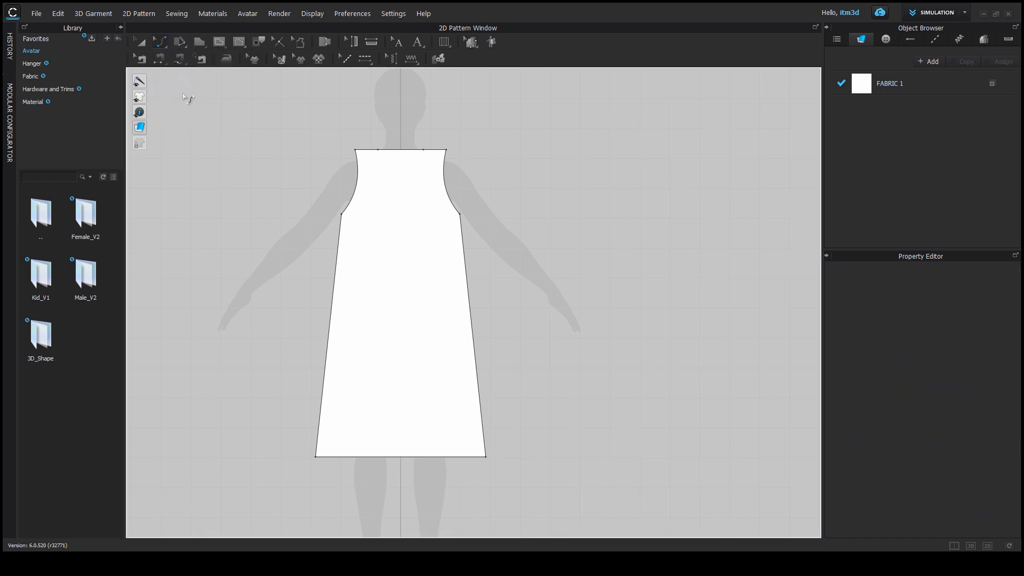
click(404, 155)
drag(401, 153, 402, 181)
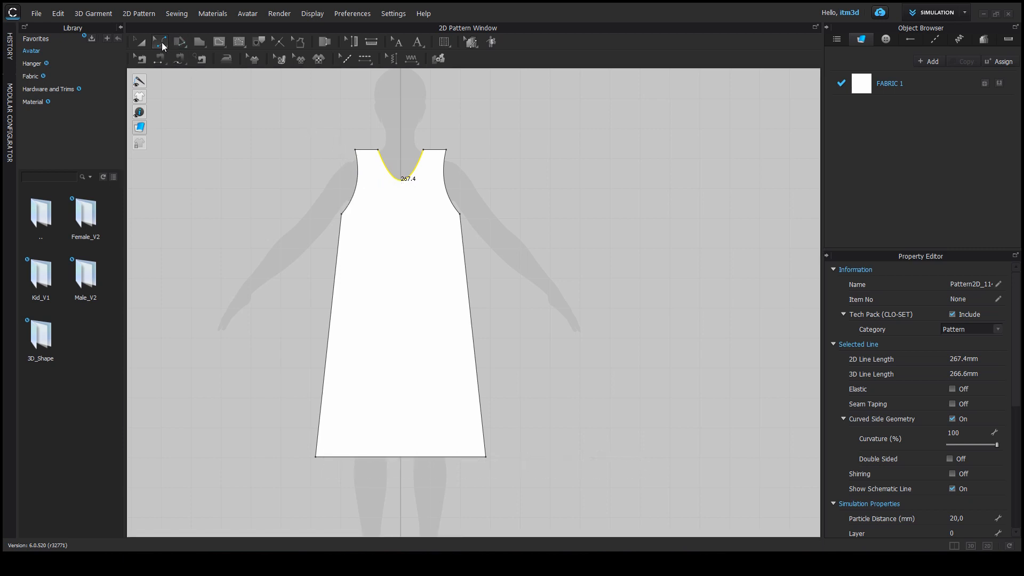
- Lower both outer shoulder points slightly with Edit Pattern so the two shoulder seams slope down towards the armholes
click(160, 42)
click(208, 96)
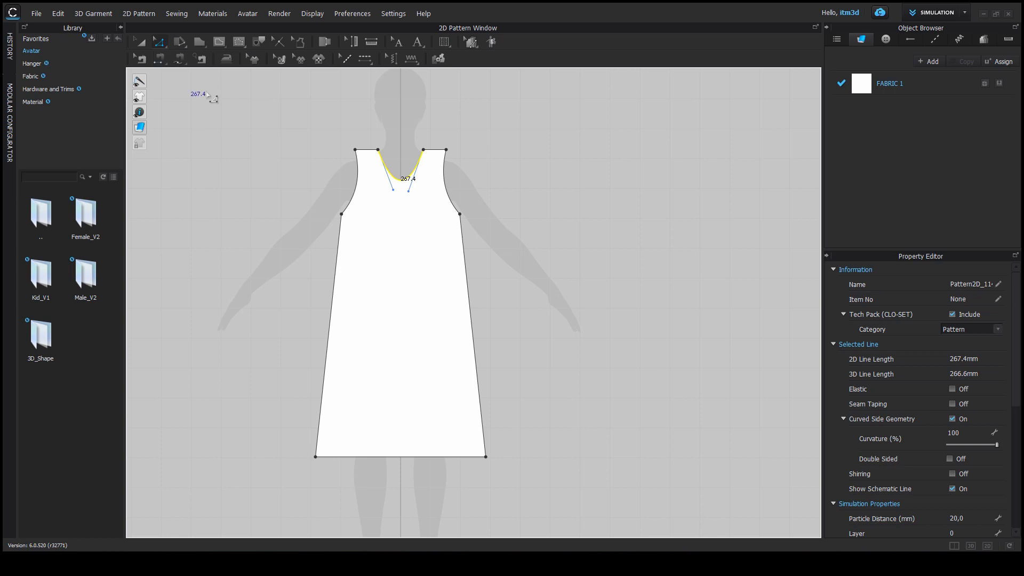
click(355, 151)
drag(356, 151, 356, 155)
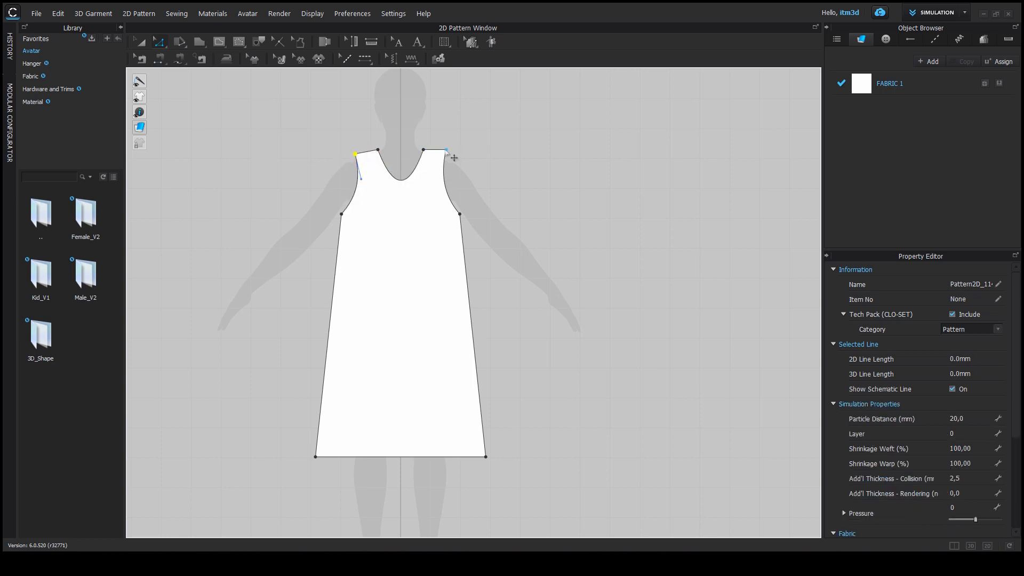
drag(446, 151, 446, 155)
- Copy the whole front dress piece and paste the duplicate beside it, level with the original
scroll(511, 204, down, 4)
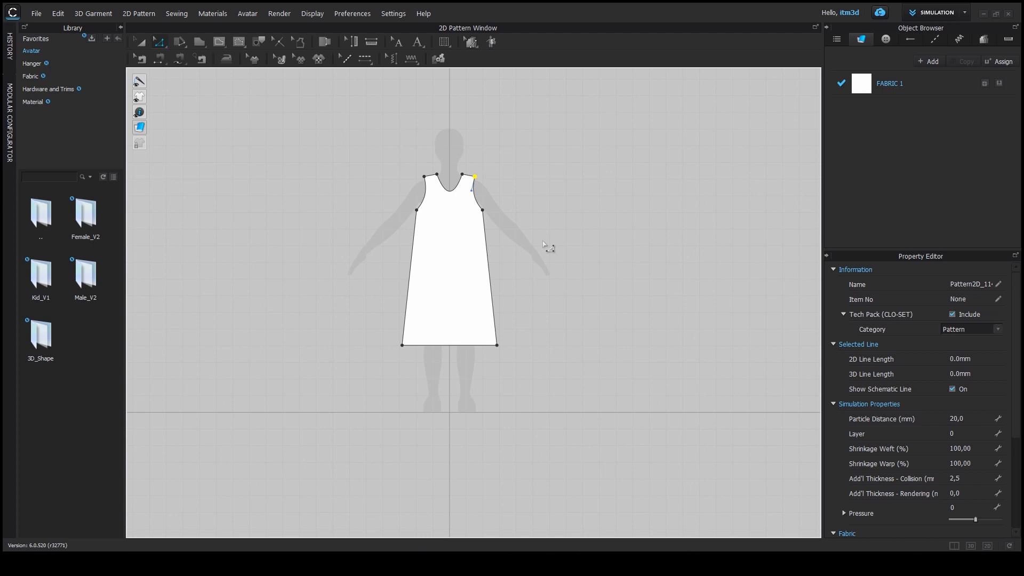
scroll(545, 245, up, 3)
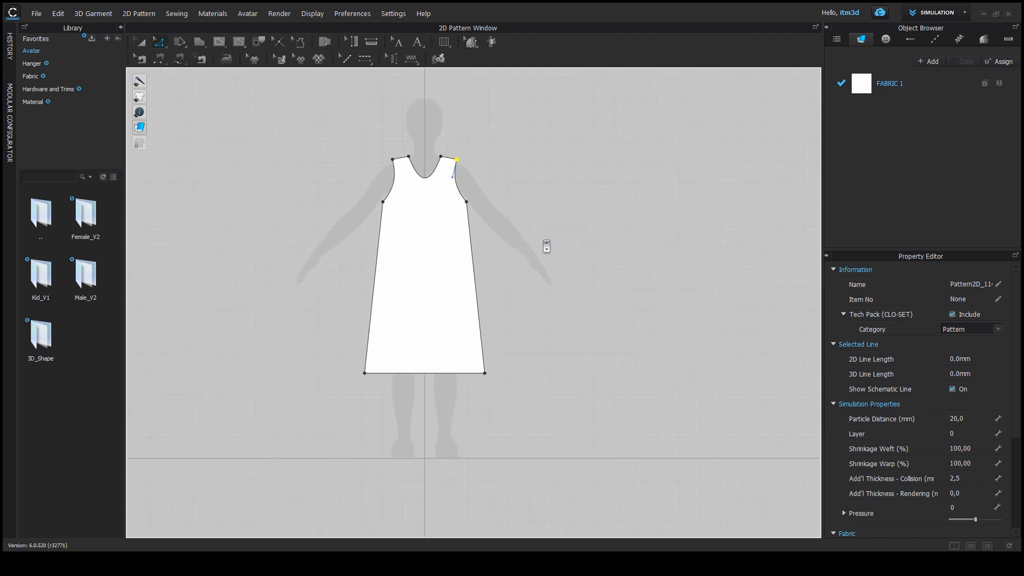
scroll(547, 245, up, 2)
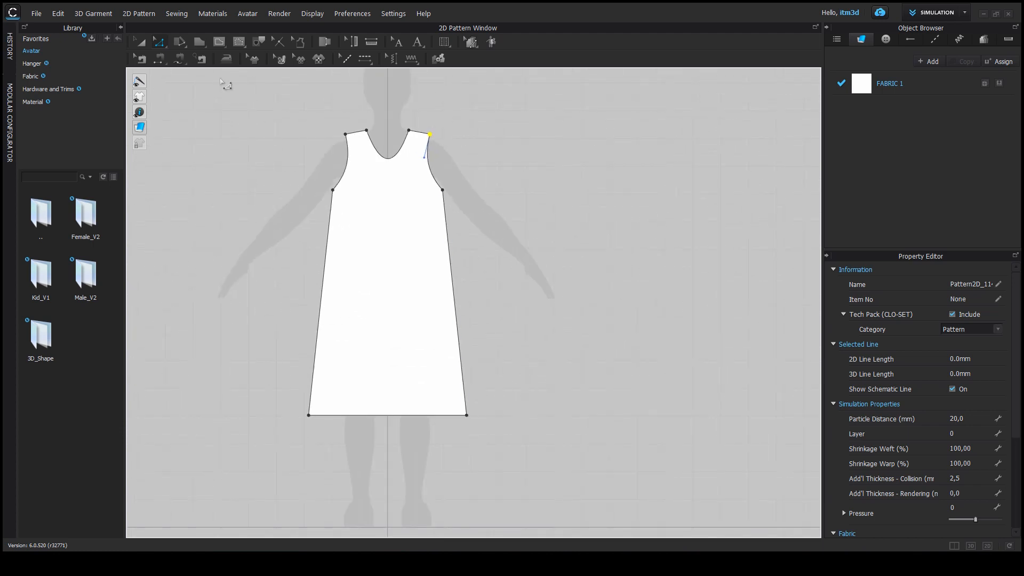
click(141, 42)
click(424, 254)
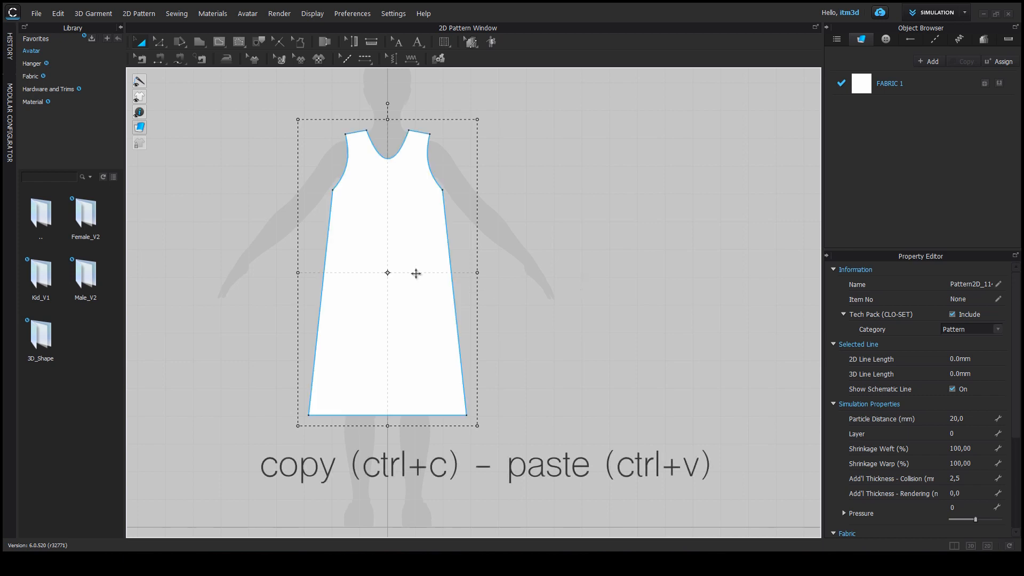
click(433, 272)
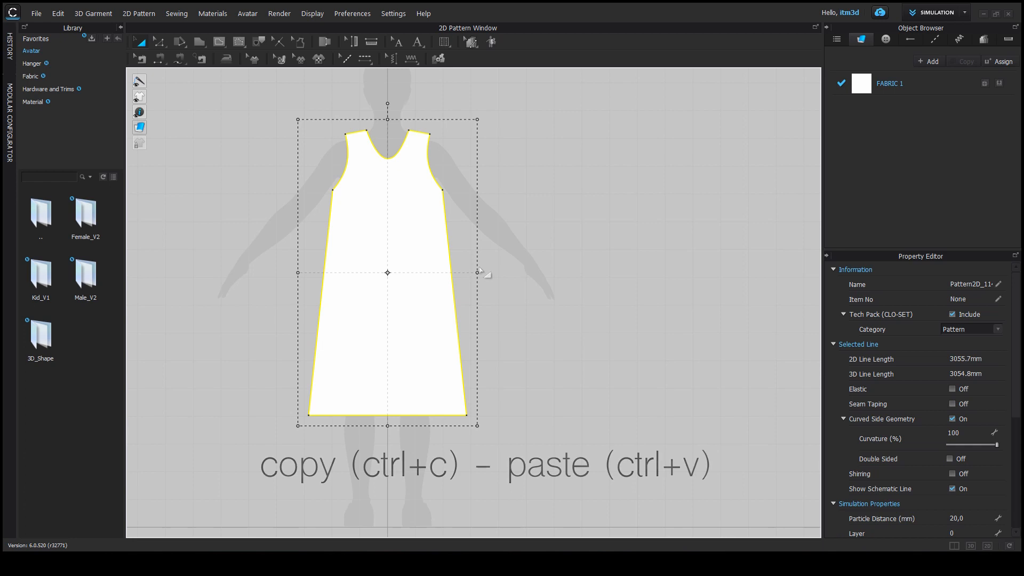
key(ctrl+c)
key(ctrl+v)
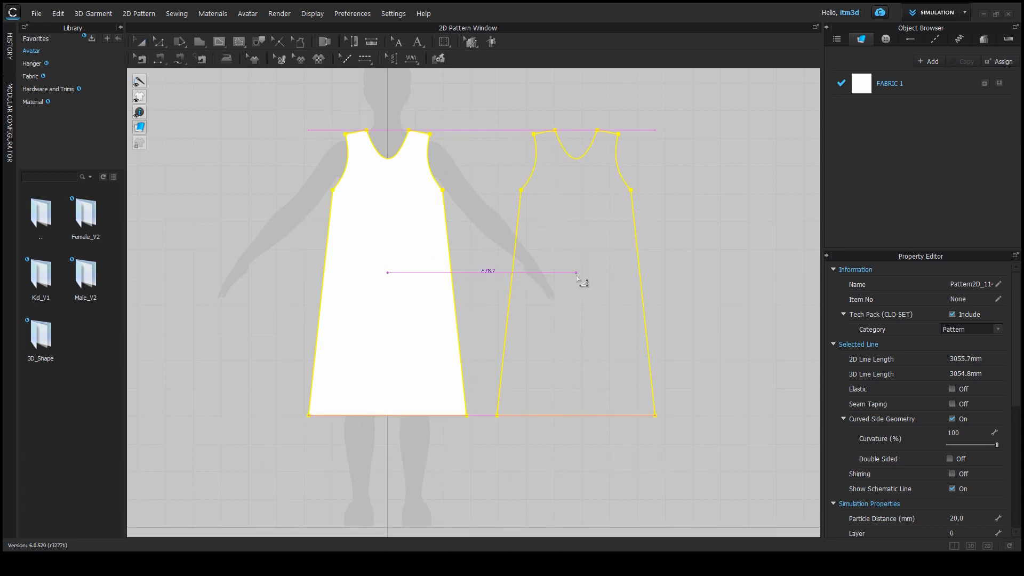
click(576, 276)
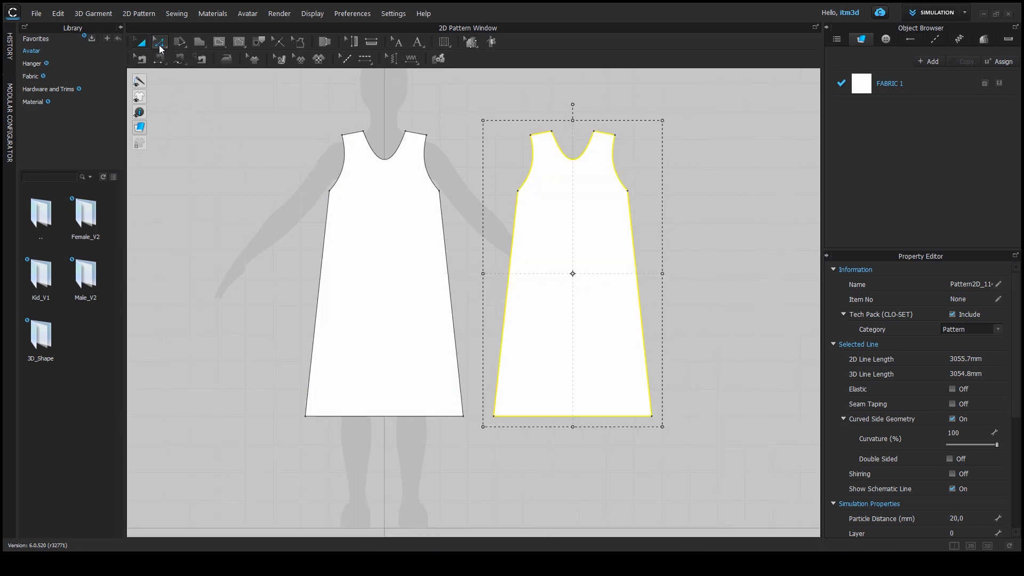
- Raise the duplicate piece's neckline with Edit Curvature into a shallower, smoother curve for the back
drag(159, 46, 189, 101)
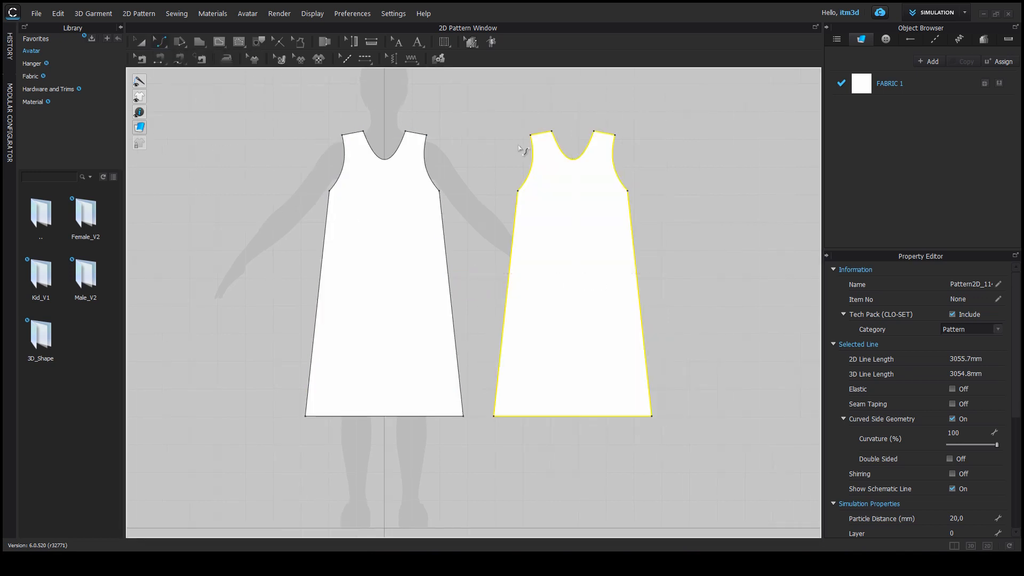
click(572, 160)
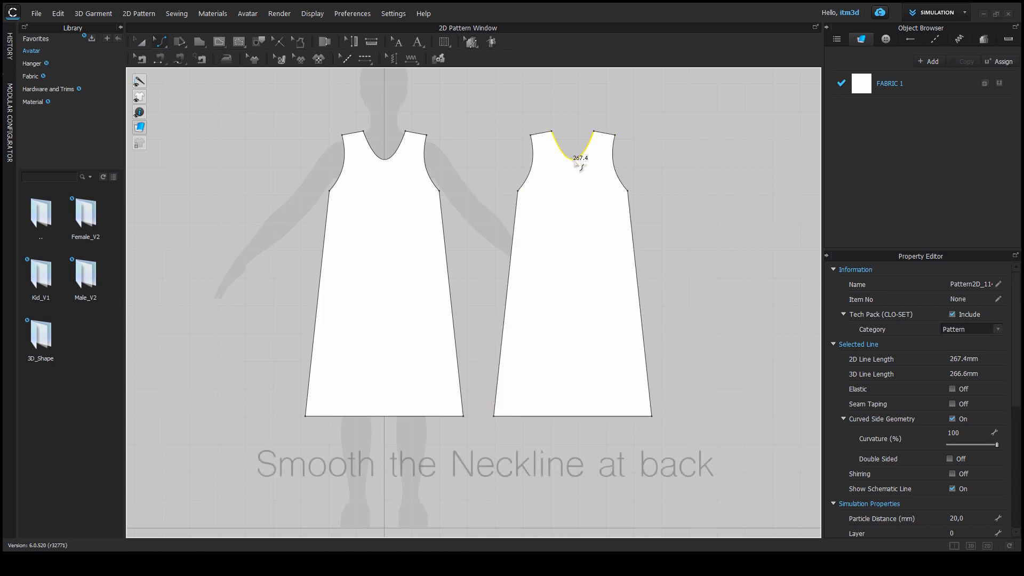
drag(573, 160, 574, 144)
click(663, 179)
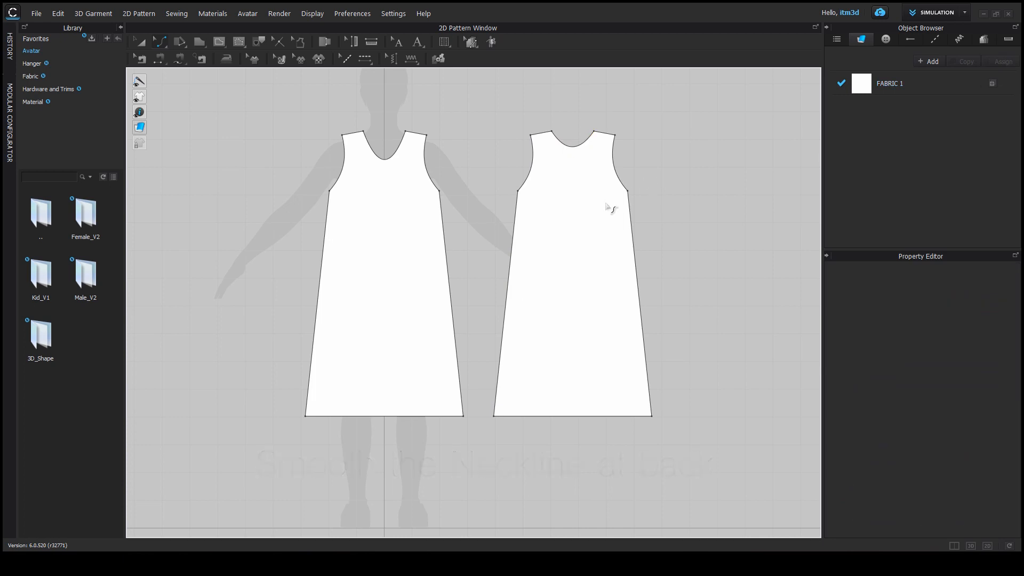
- Show the 3D garment view and the 2D pattern view side by side
scroll(500, 272, down, 3)
scroll(501, 271, up, 3)
scroll(501, 272, down, 2)
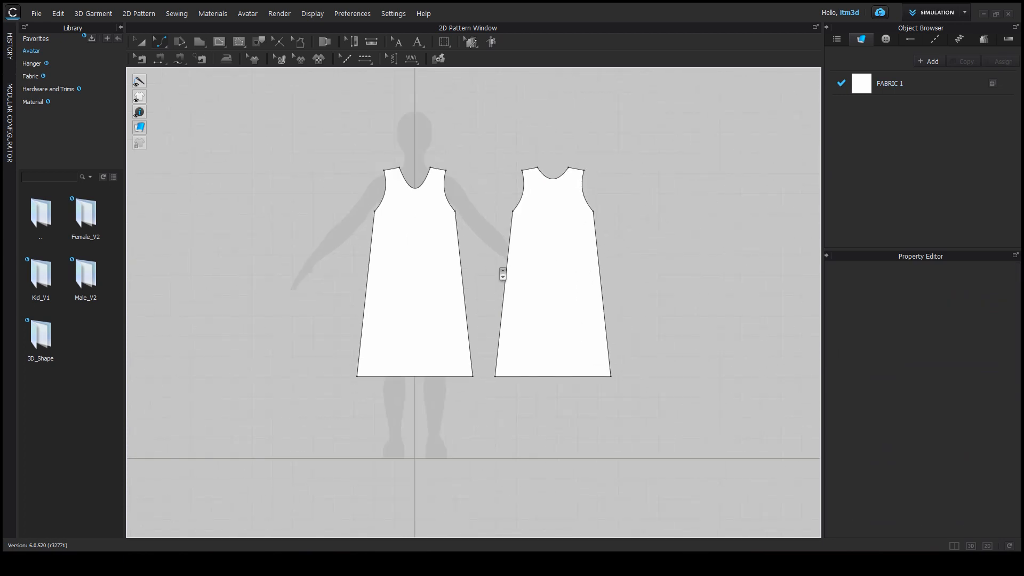
scroll(503, 274, up, 2)
scroll(503, 273, down, 1)
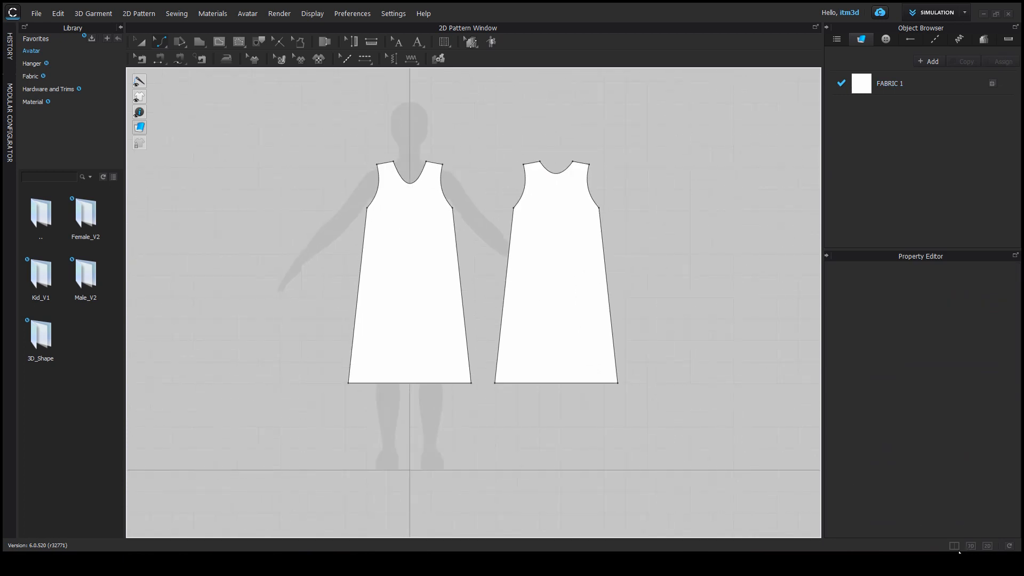
click(958, 547)
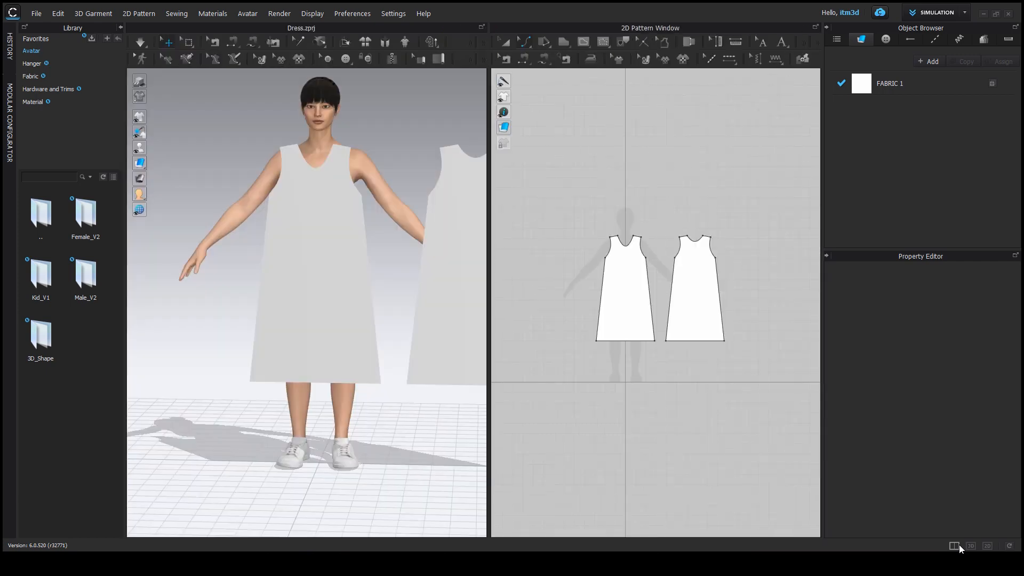
- Select the back piece in the 3D view and shift it horizontally towards the avatar
right_drag(456, 417, 255, 299)
click(241, 289)
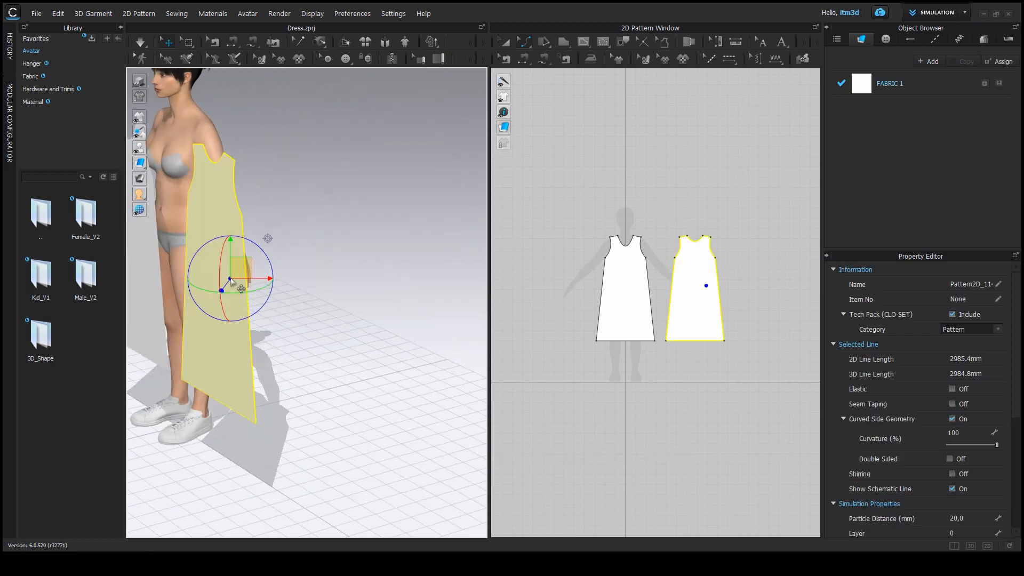
right_drag(348, 327, 236, 300)
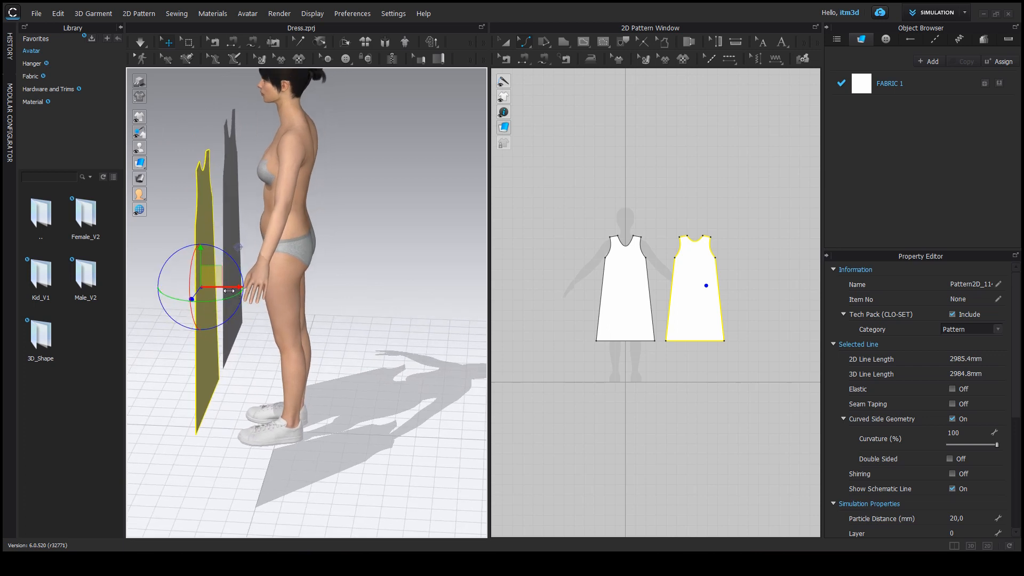
mouse_move(228, 290)
mouse_down()
mouse_move(303, 296)
mouse_move(227, 290)
mouse_up()
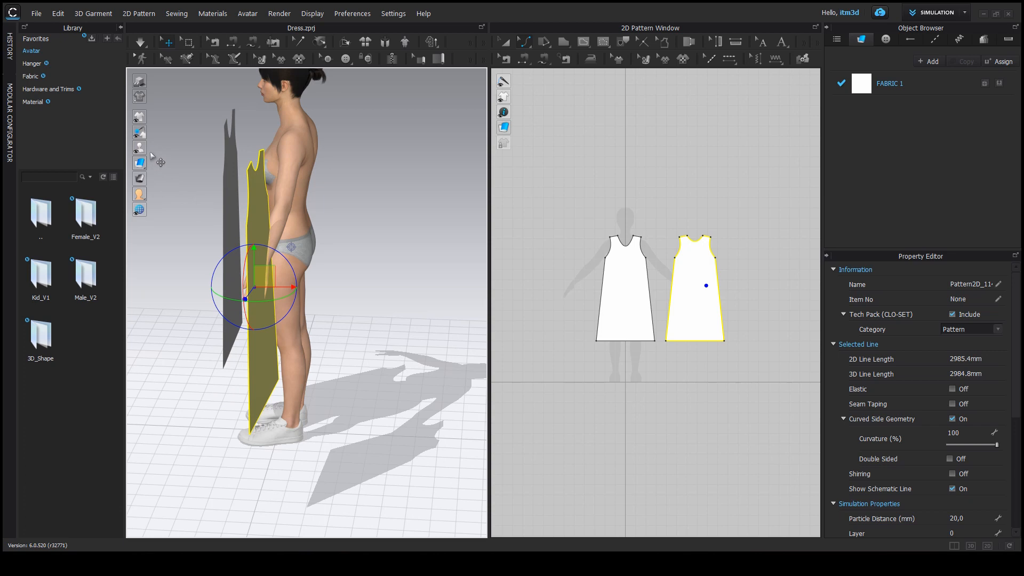
- Display the avatar's arrangement points in the 3D view and deselect the back piece
mouse_move(148, 153)
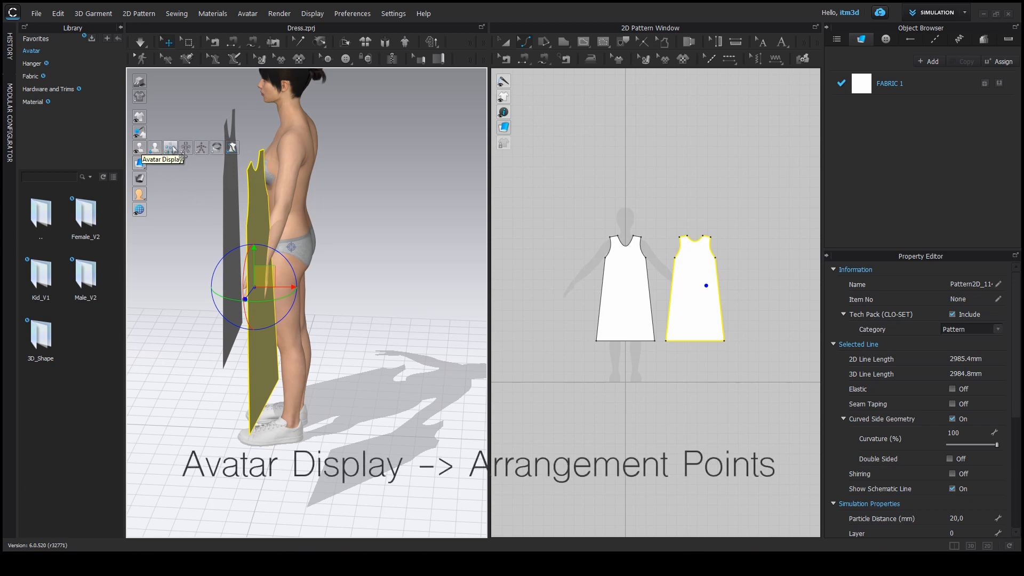
click(170, 148)
right_drag(286, 220, 306, 280)
right_drag(277, 280, 390, 287)
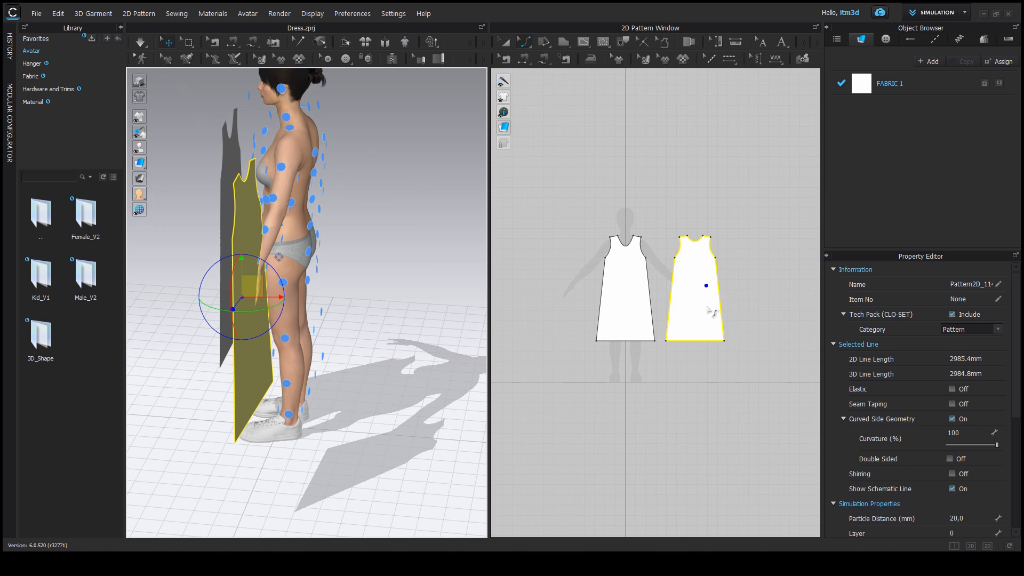
key(Escape)
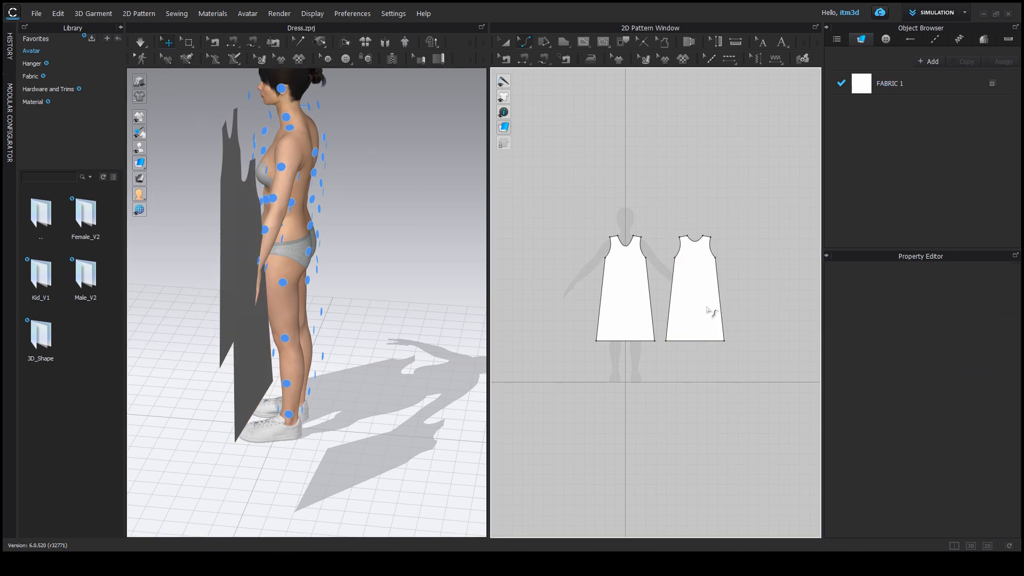
- Select the back piece with Transform Pattern and arrange it on the centre back point at the avatar's waist
click(507, 44)
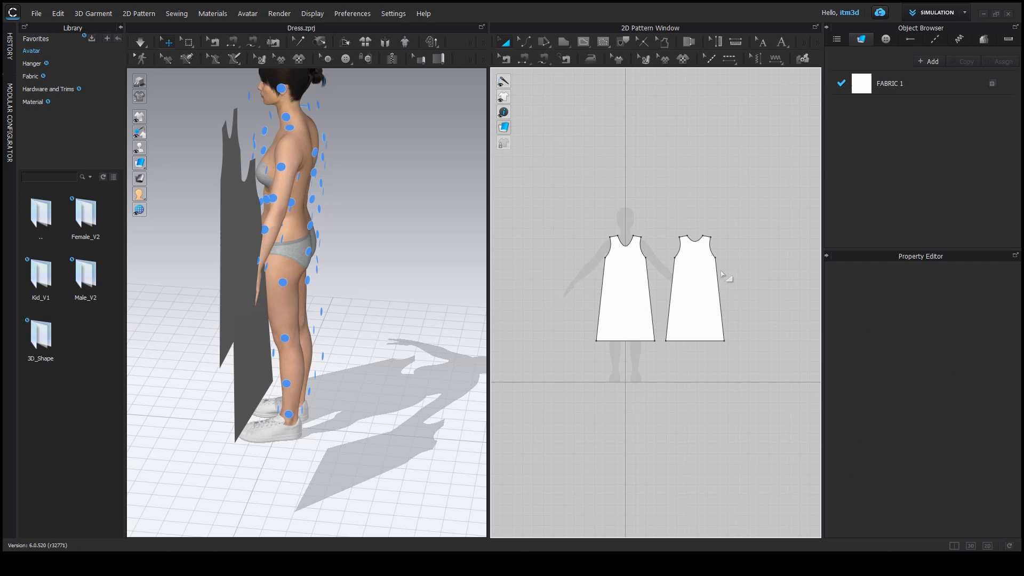
click(699, 316)
right_drag(407, 394, 342, 376)
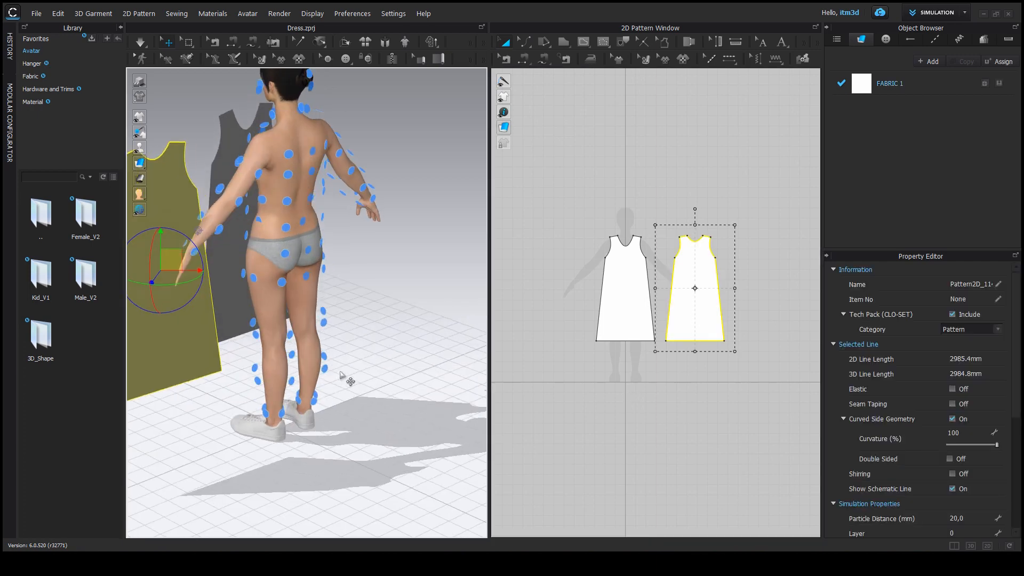
click(305, 223)
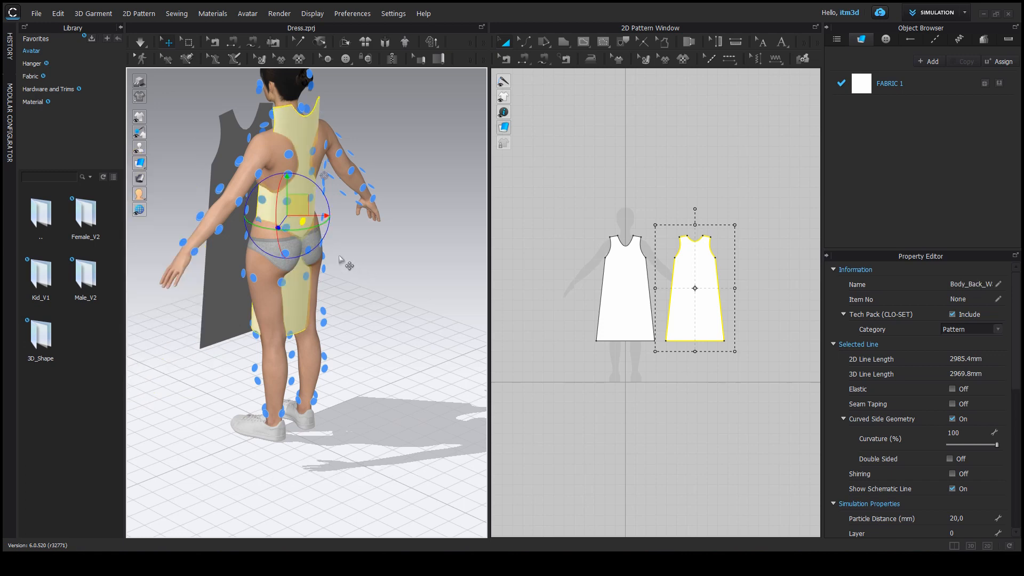
- Arrange the front piece on a centre front arrangement point of the avatar's lower torso
right_drag(367, 299, 489, 297)
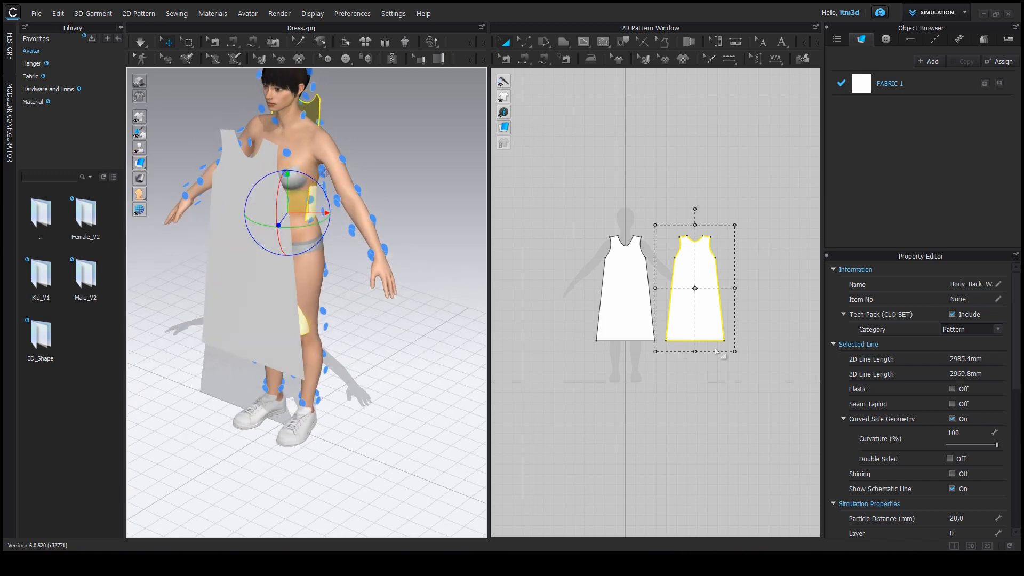
click(619, 298)
right_drag(462, 333, 536, 293)
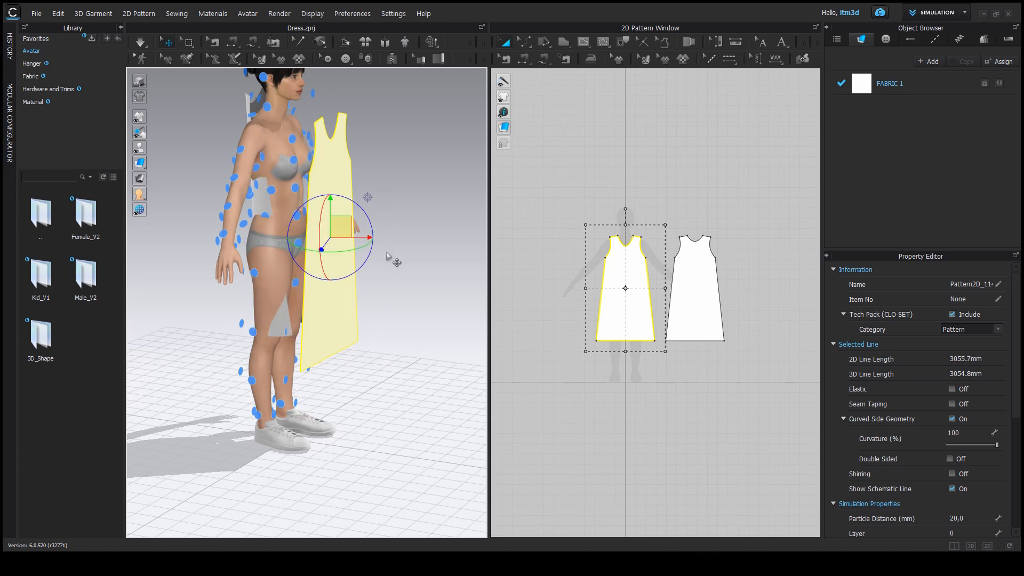
click(296, 216)
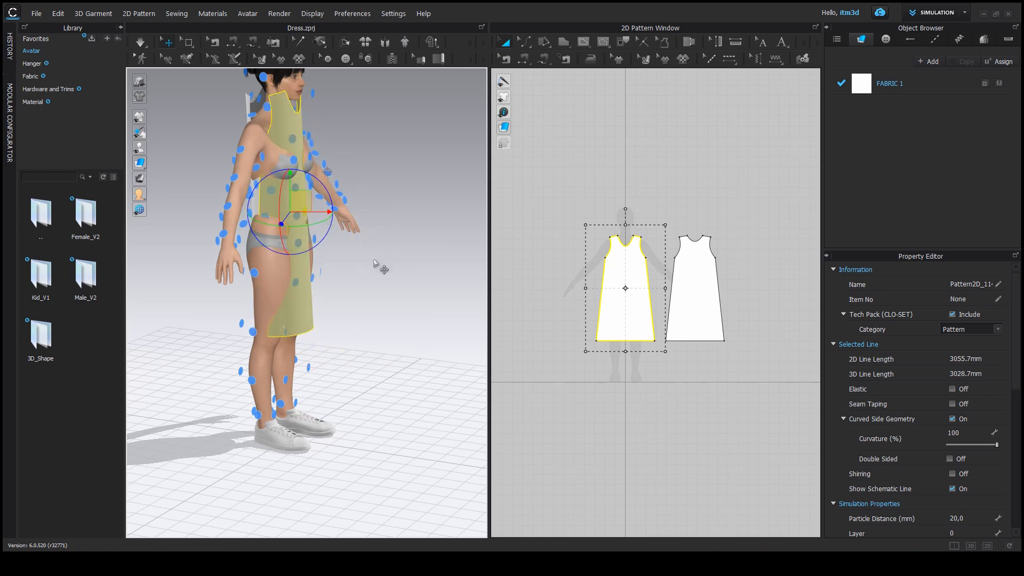
right_drag(381, 268, 470, 280)
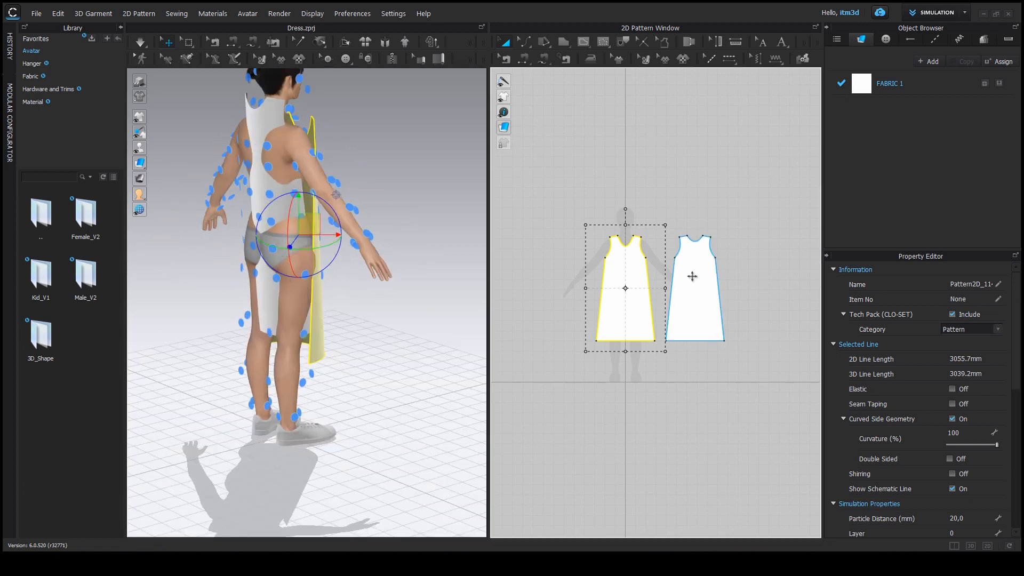
- Rearrange the back piece on the lower centre back arrangement point at the avatar's hips
click(694, 278)
right_drag(301, 306, 400, 317)
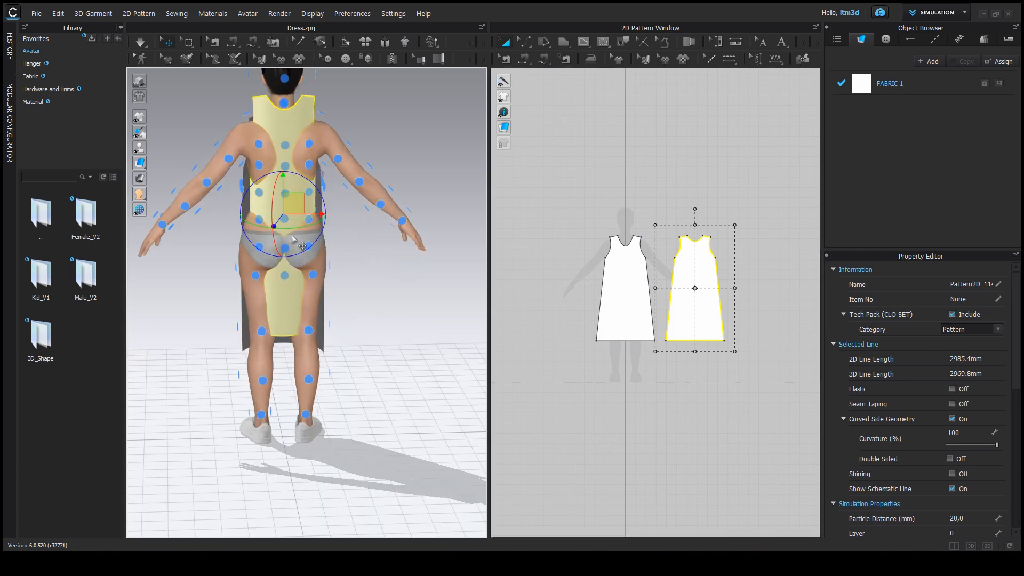
right_drag(286, 248, 144, 295)
right_drag(248, 314, 319, 284)
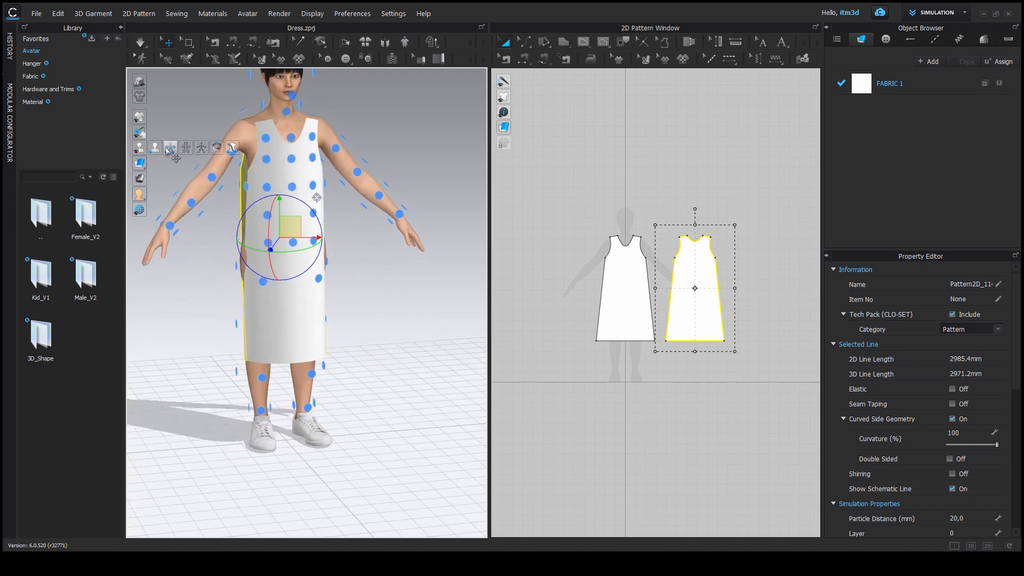
- Hide the arrangement points and move the back piece backward, away from the avatar's body
click(171, 151)
right_drag(435, 281, 288, 262)
drag(325, 243, 354, 243)
right_drag(356, 304, 368, 260)
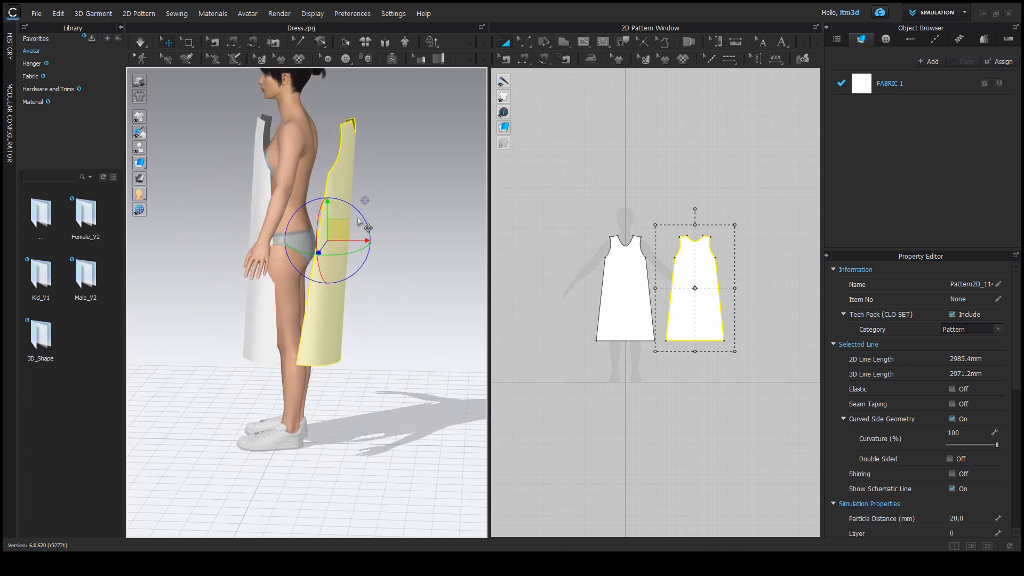
- Move the front piece forward in the 3D view so it stands clear of the avatar's body
click(264, 307)
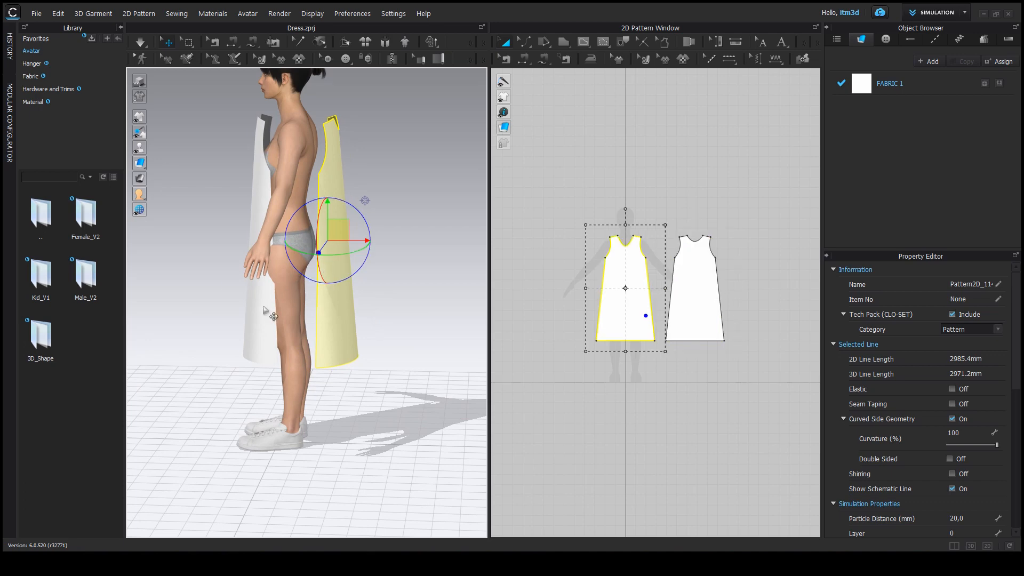
drag(286, 306, 262, 306)
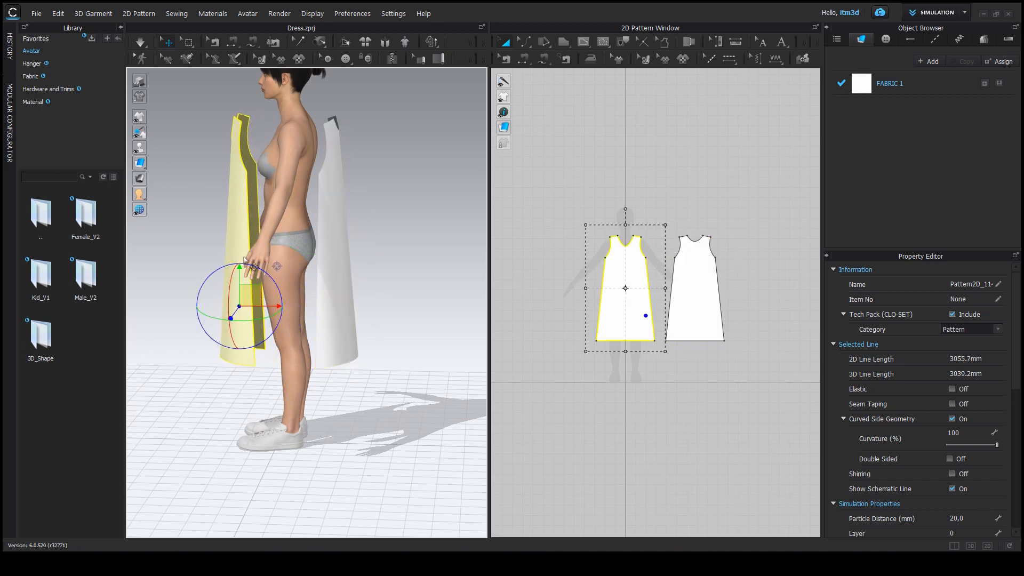
mouse_move(373, 314)
right_down()
mouse_move(507, 299)
mouse_move(438, 317)
mouse_move(362, 317)
right_up()
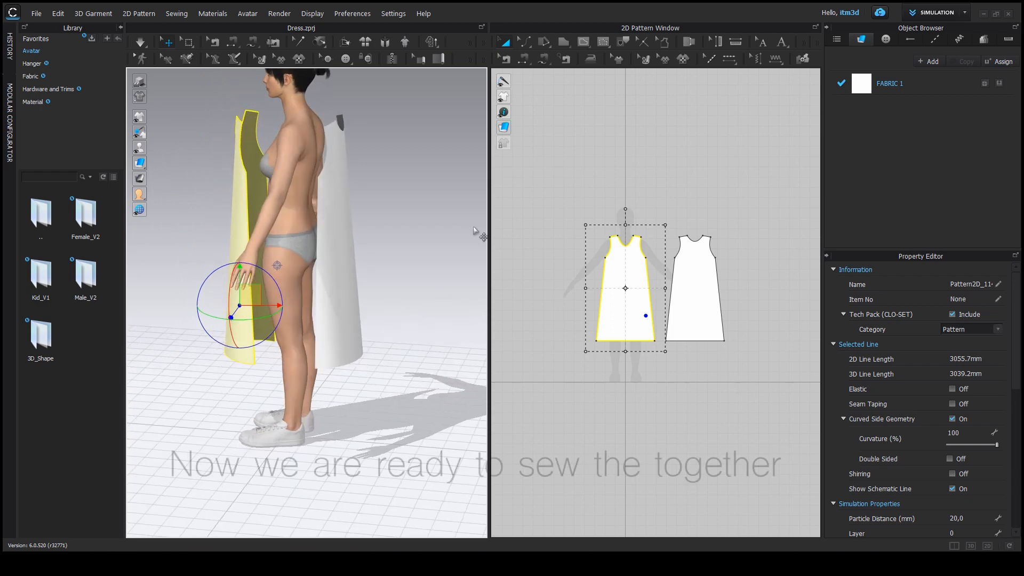
right_drag(384, 254, 471, 252)
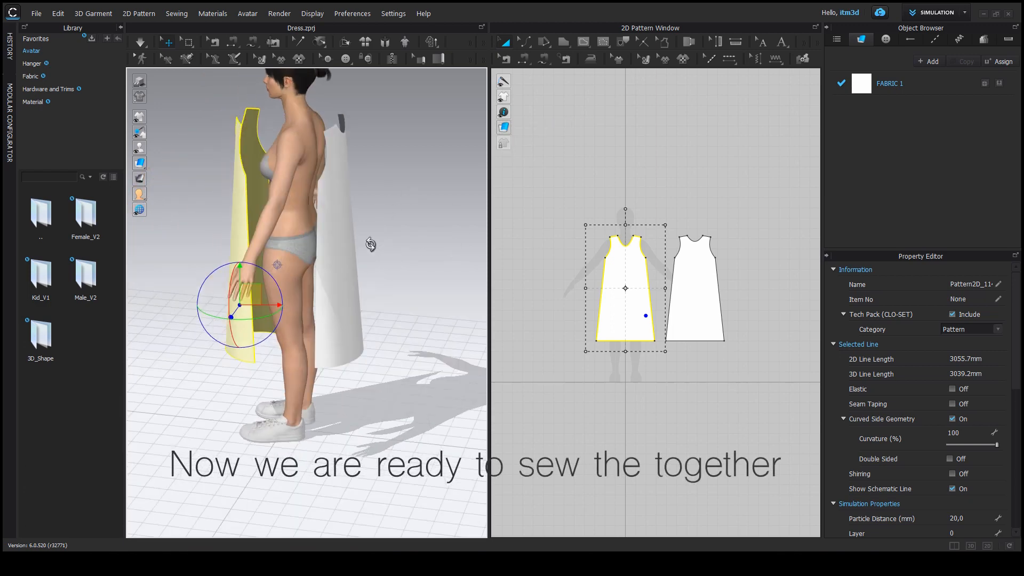
- Use Segment Sewing to sew the front piece's side edge to the back piece's side edge on the avatar's left
click(526, 64)
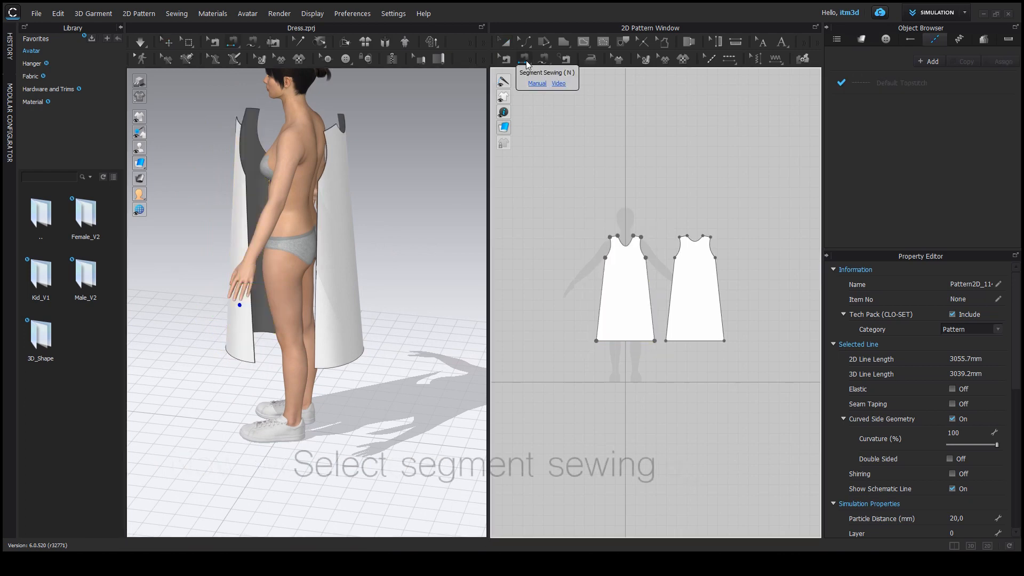
scroll(657, 328, up, 2)
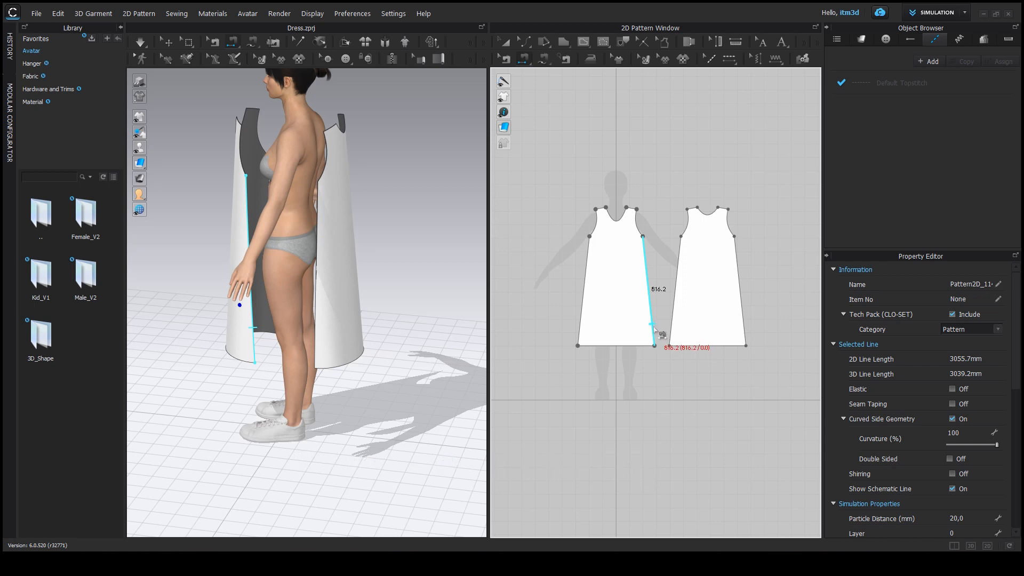
click(655, 329)
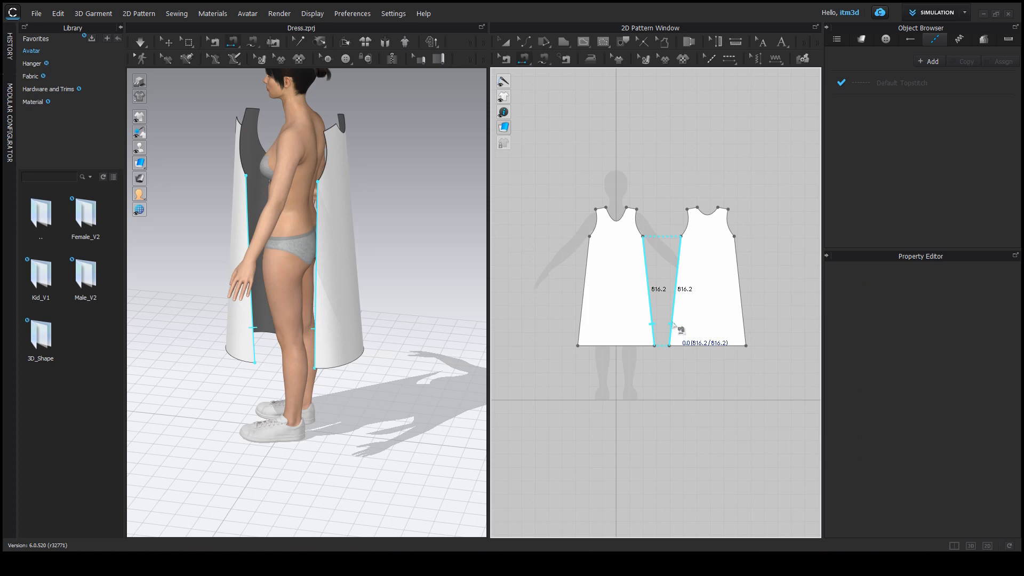
click(673, 325)
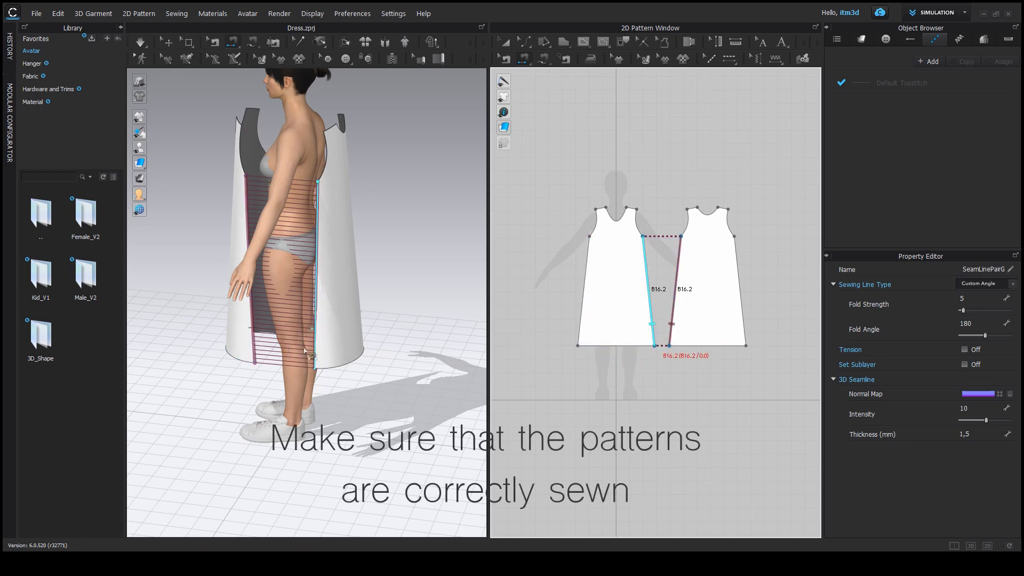
- Sew the back piece's side edge to the front piece's side edge on the avatar's right
right_drag(416, 356, 235, 341)
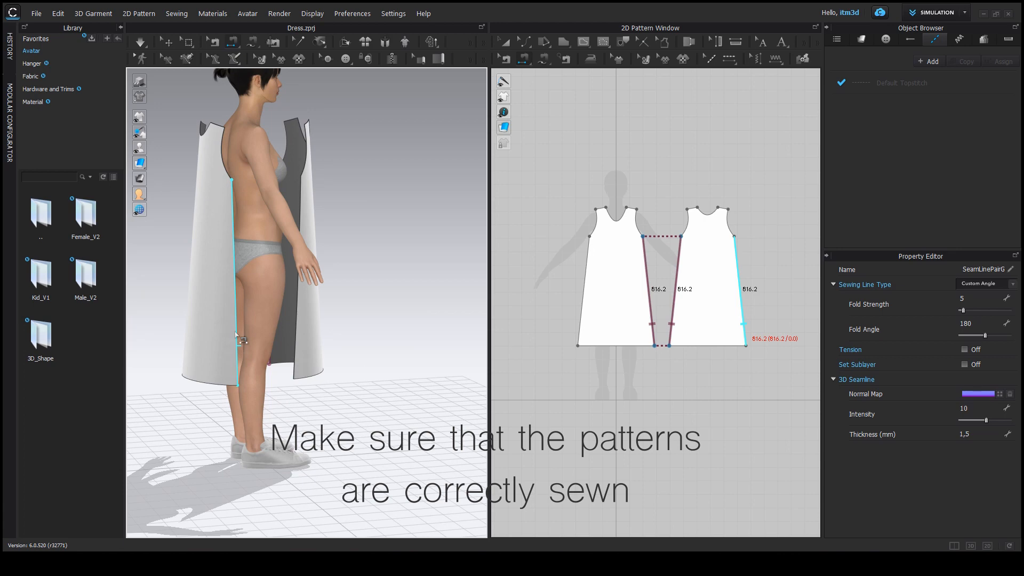
click(235, 335)
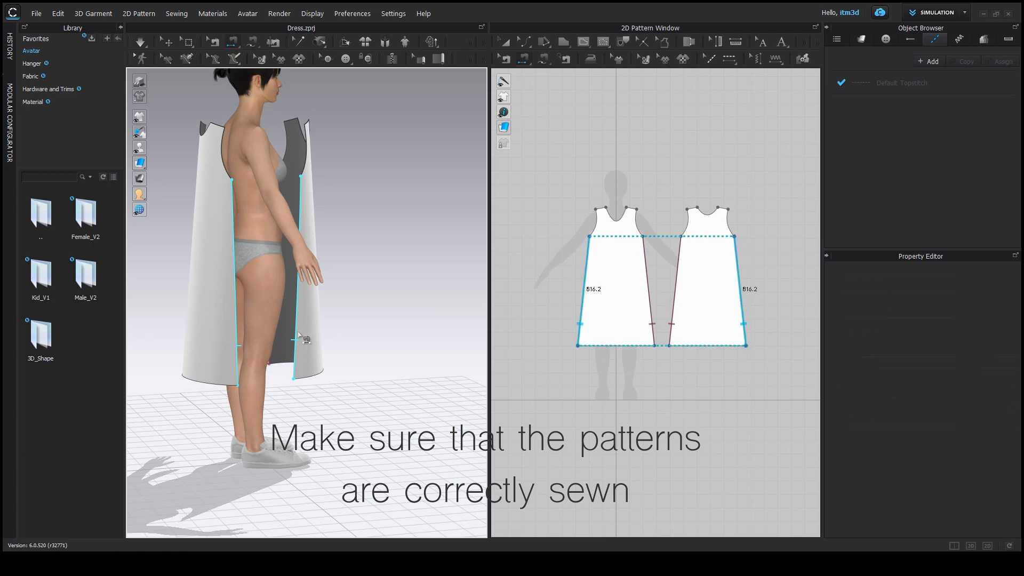
click(297, 337)
- Sew the front shoulder edge to the back shoulder edge over the avatar's right shoulder
right_drag(298, 337, 395, 411)
right_drag(353, 355, 423, 373)
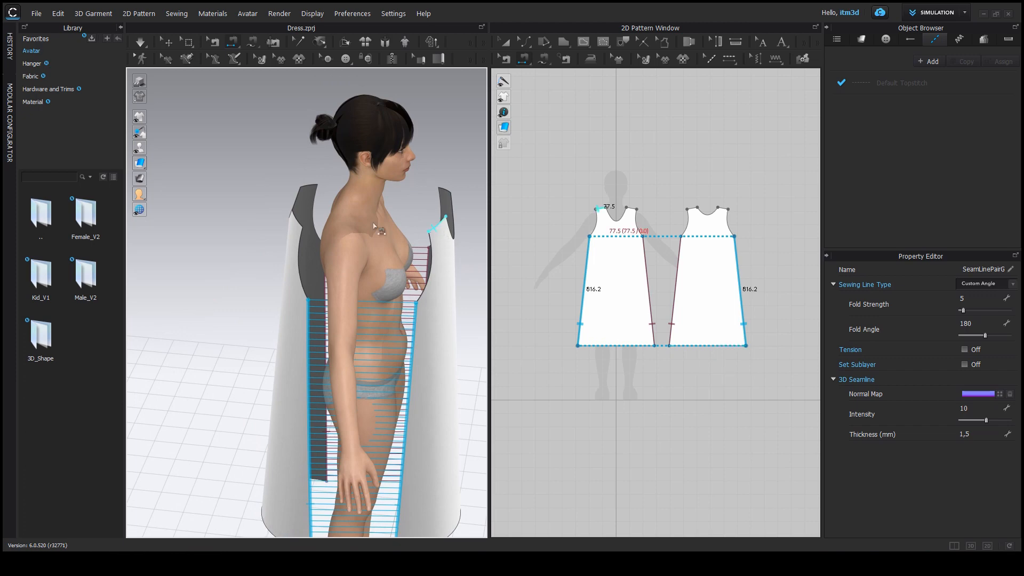
click(297, 222)
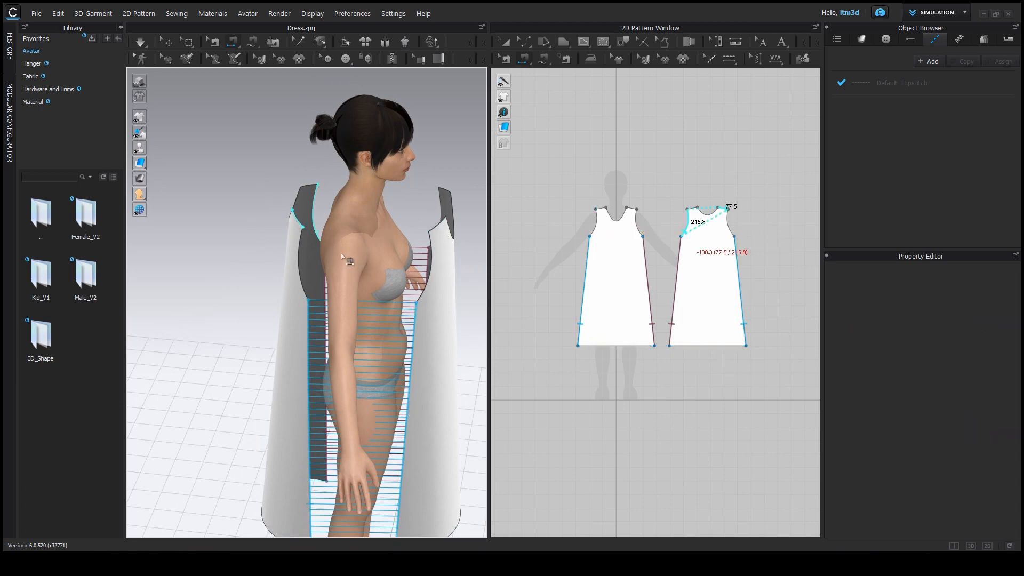
mouse_move(418, 292)
right_down()
mouse_move(430, 274)
mouse_move(355, 280)
mouse_move(426, 297)
right_up()
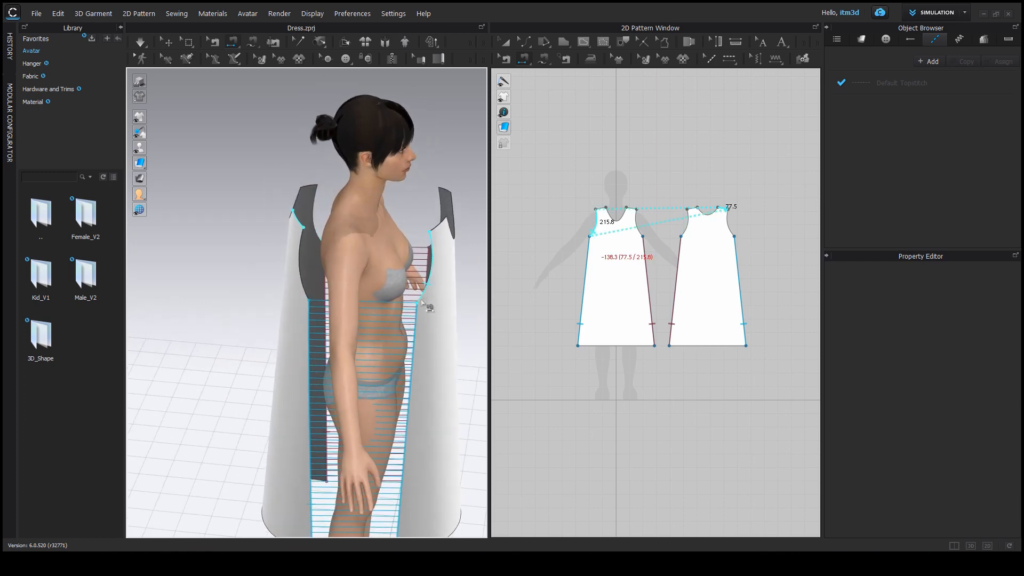
right_drag(398, 309, 347, 305)
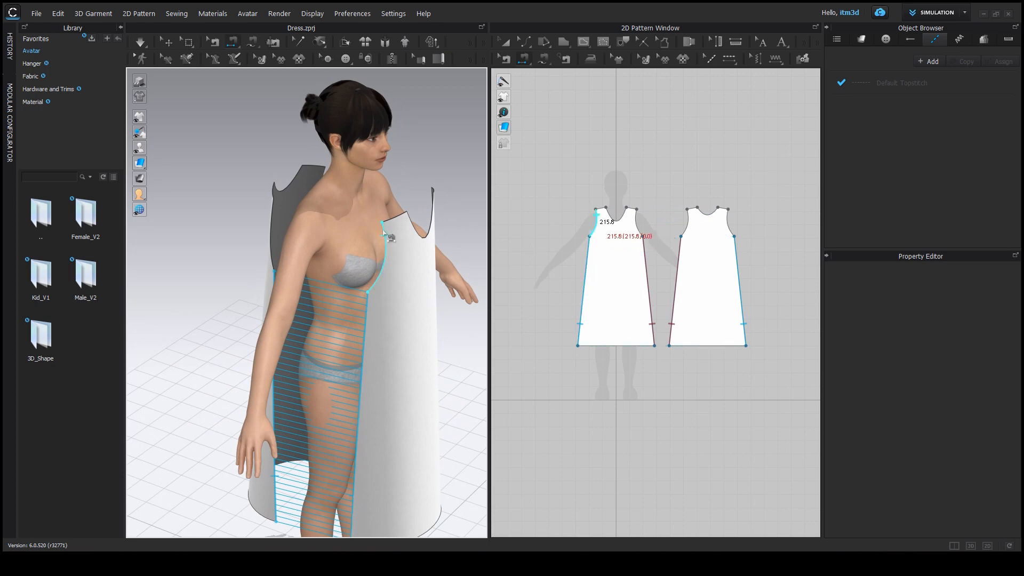
click(272, 194)
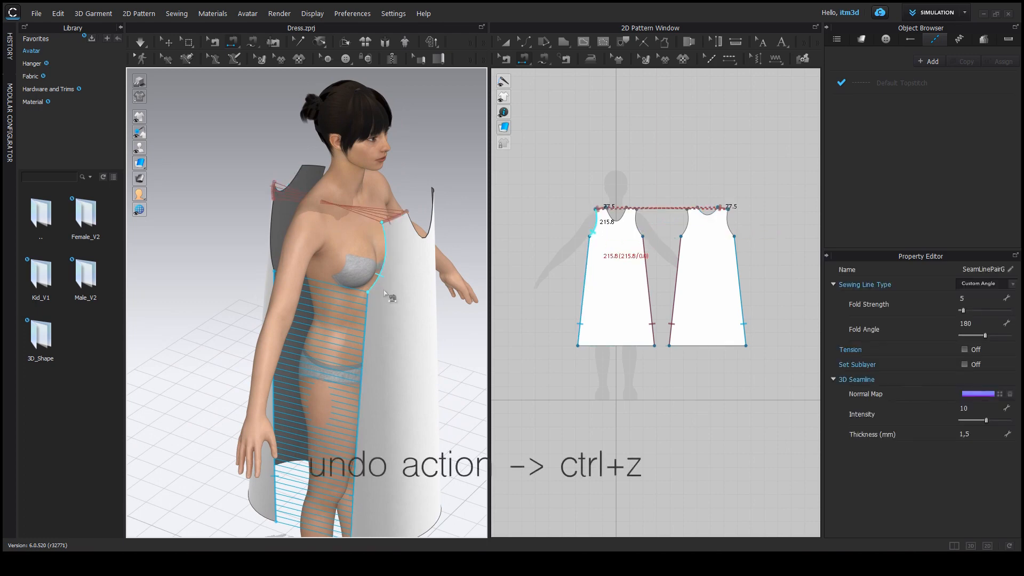
- Reverse the sewing direction of the crossed seam at the avatar's right shoulder
right_drag(391, 297, 316, 305)
scroll(590, 277, up, 4)
scroll(343, 286, up, 3)
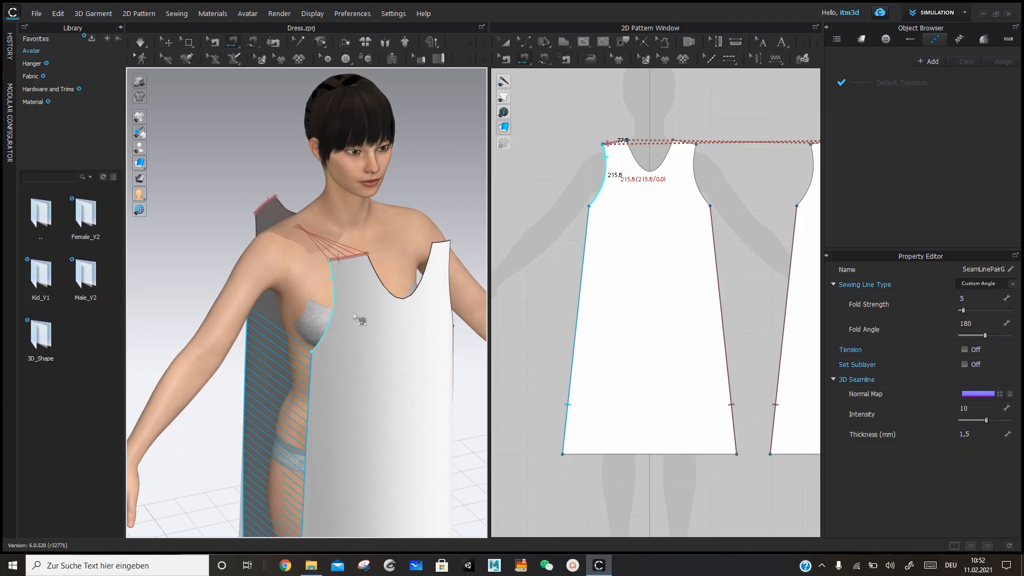
right_drag(513, 271, 772, 456)
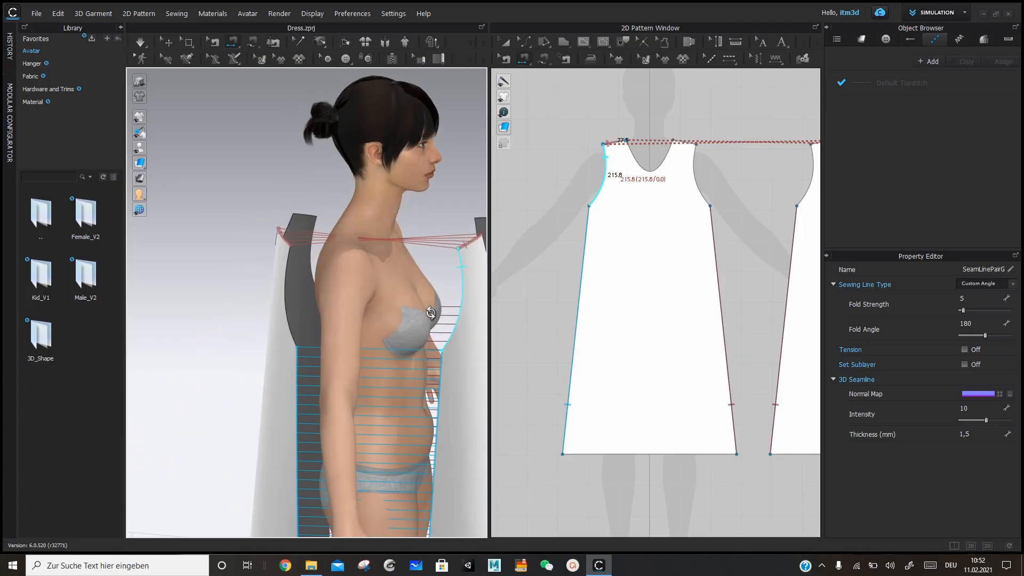
right_drag(374, 233, 382, 374)
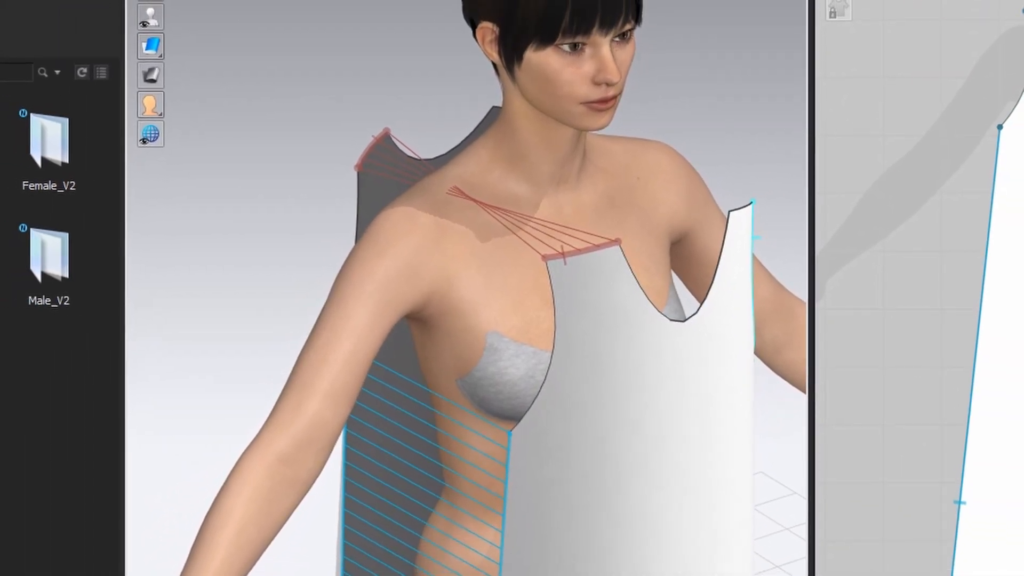
right_click(571, 253)
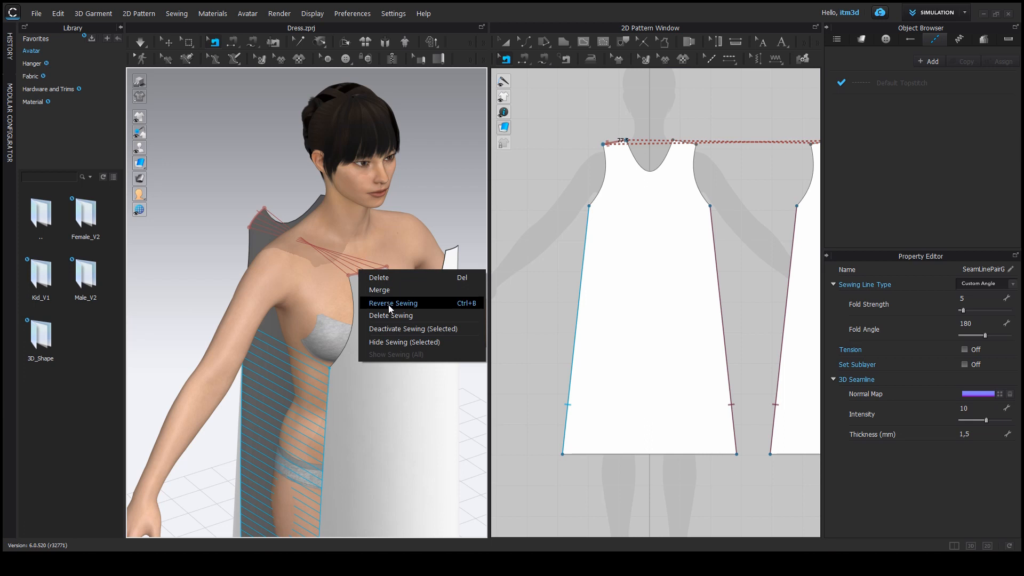
click(390, 304)
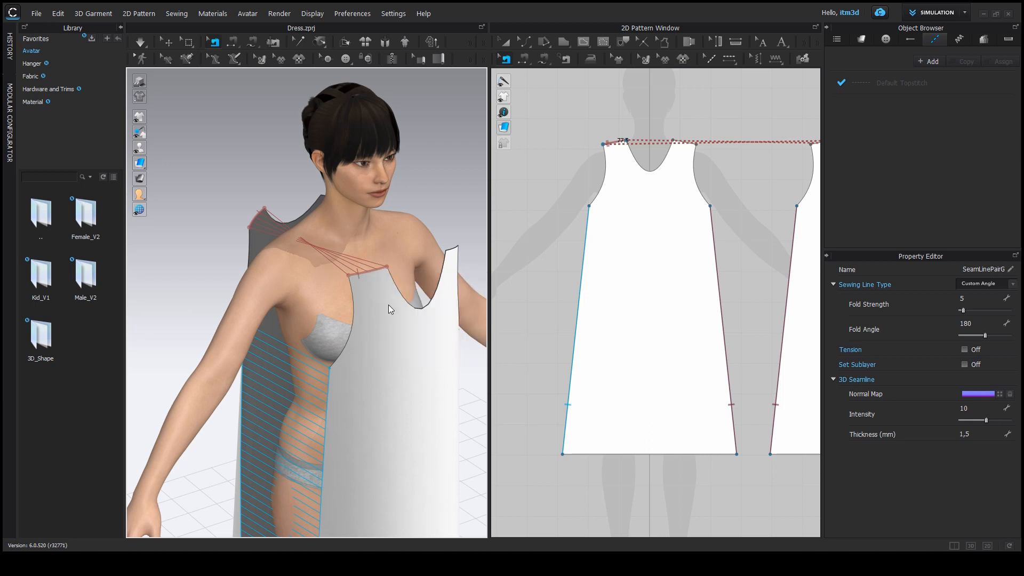
- Sew the front and back shoulder edges together over the avatar's left shoulder with Segment Sewing
right_drag(421, 337, 306, 327)
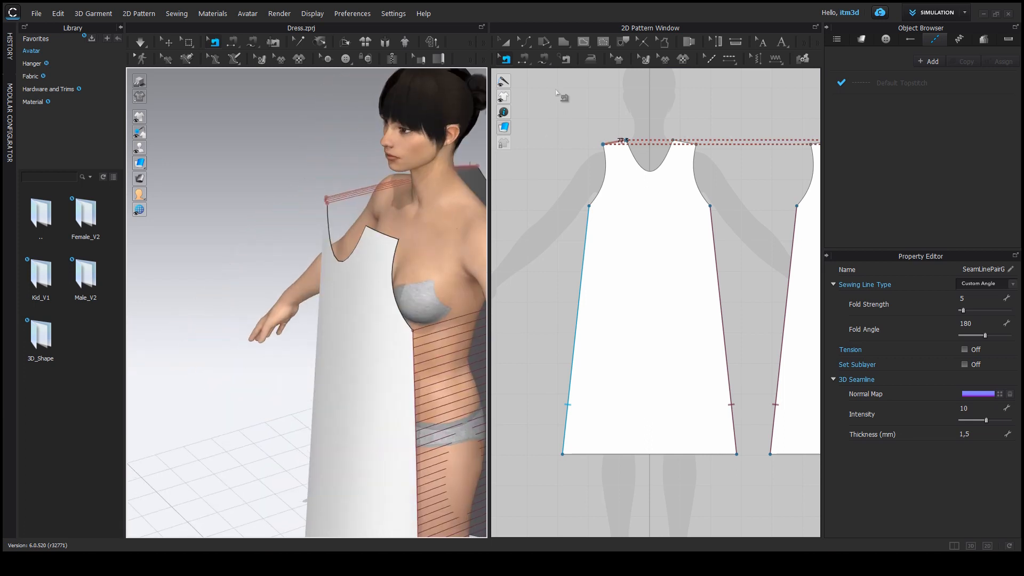
click(523, 62)
middle_drag(426, 208, 278, 246)
scroll(277, 246, up, 1)
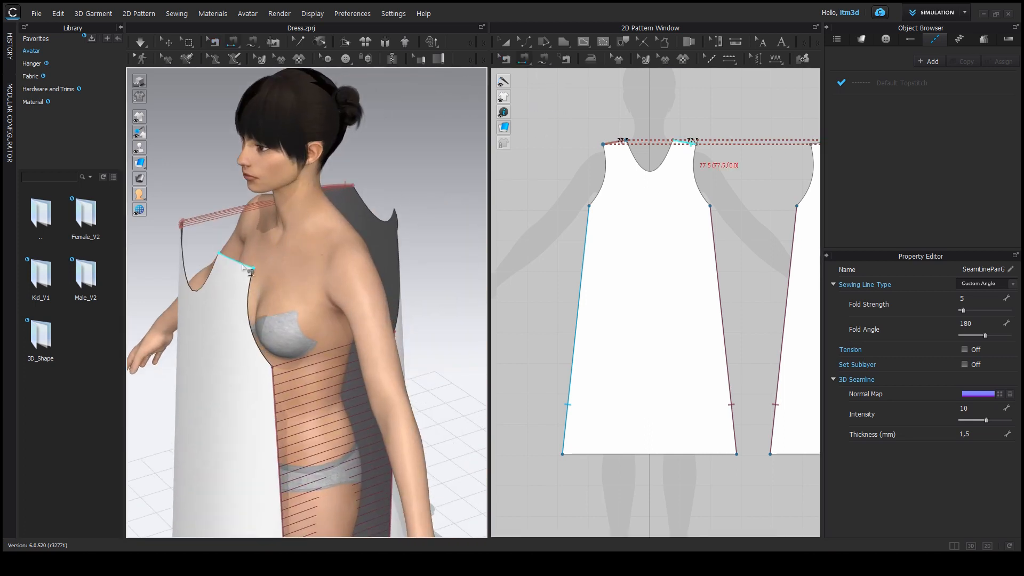
click(243, 266)
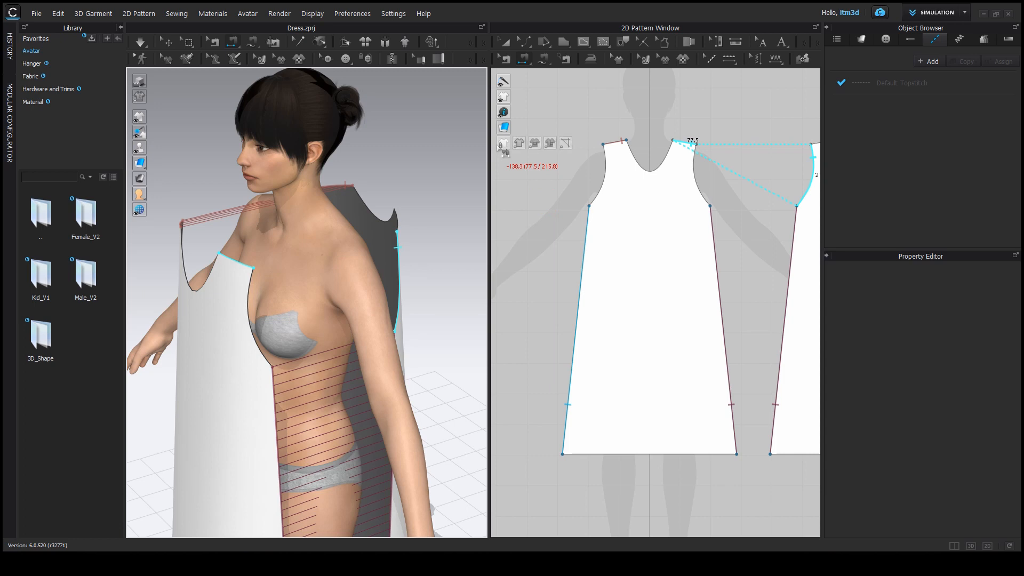
key(Escape)
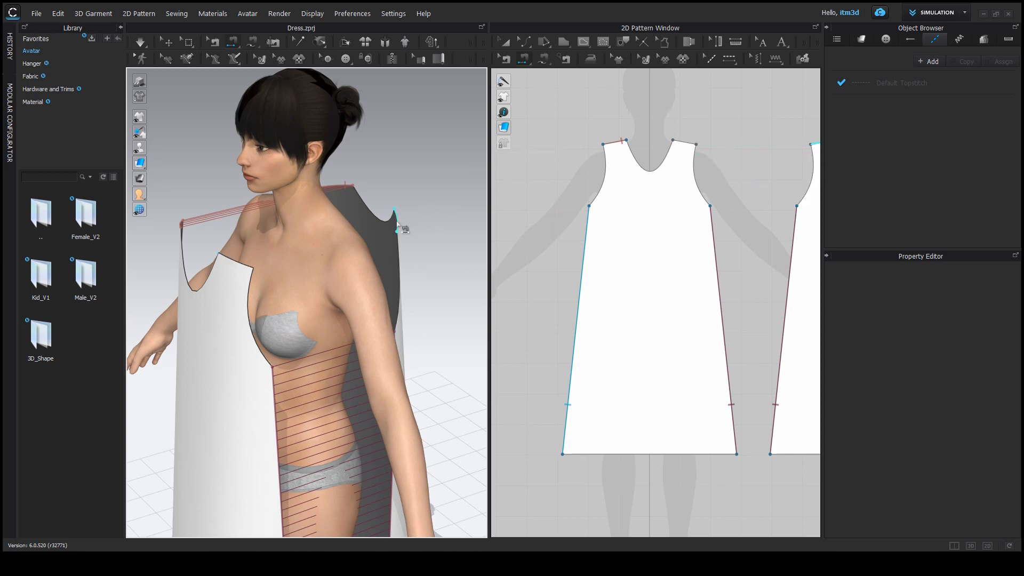
click(250, 273)
- Reverse the sewing direction of the crossed seam at the avatar's left shoulder
key(b)
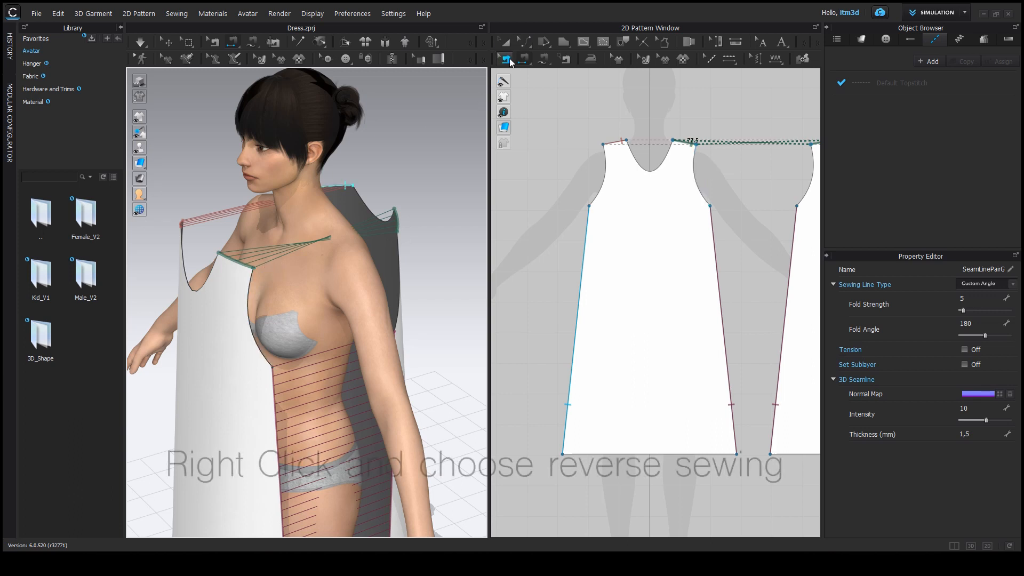
right_click(247, 264)
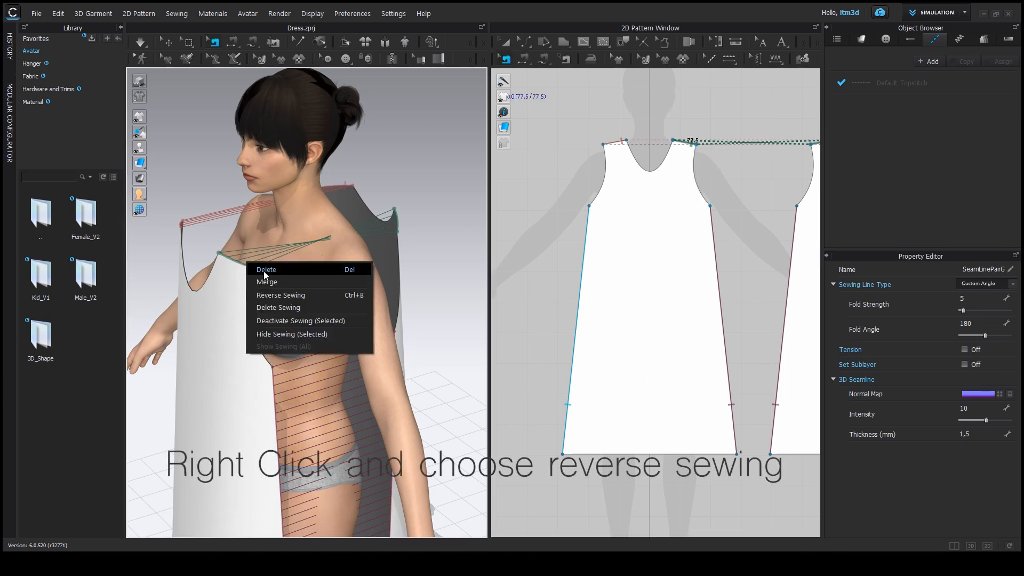
click(279, 299)
- Select both dress pieces and raise them in the 3D view so the shoulder seams clear the avatar's shoulders
right_drag(326, 304, 428, 249)
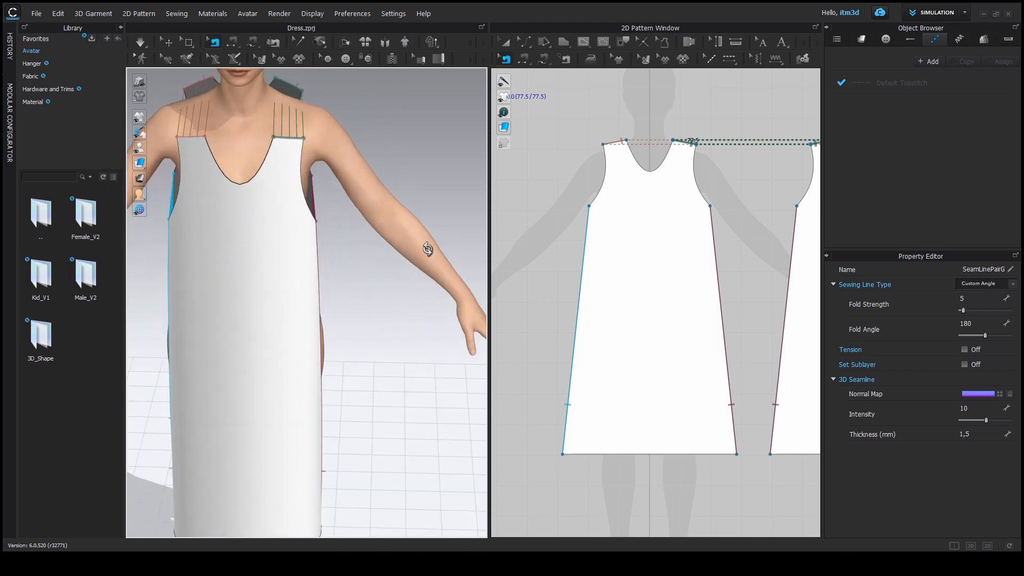
right_drag(392, 281, 364, 257)
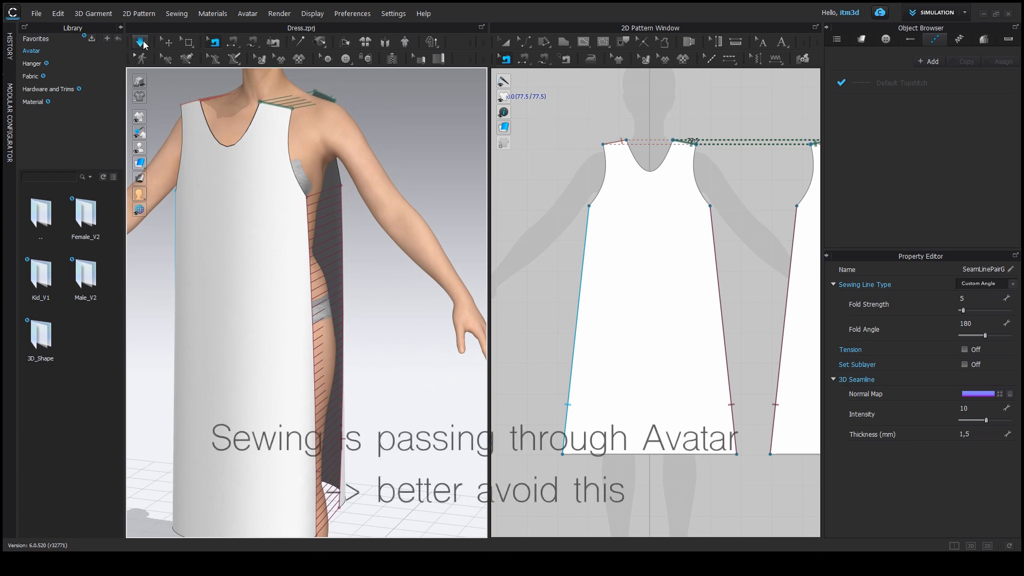
scroll(398, 196, down, 5)
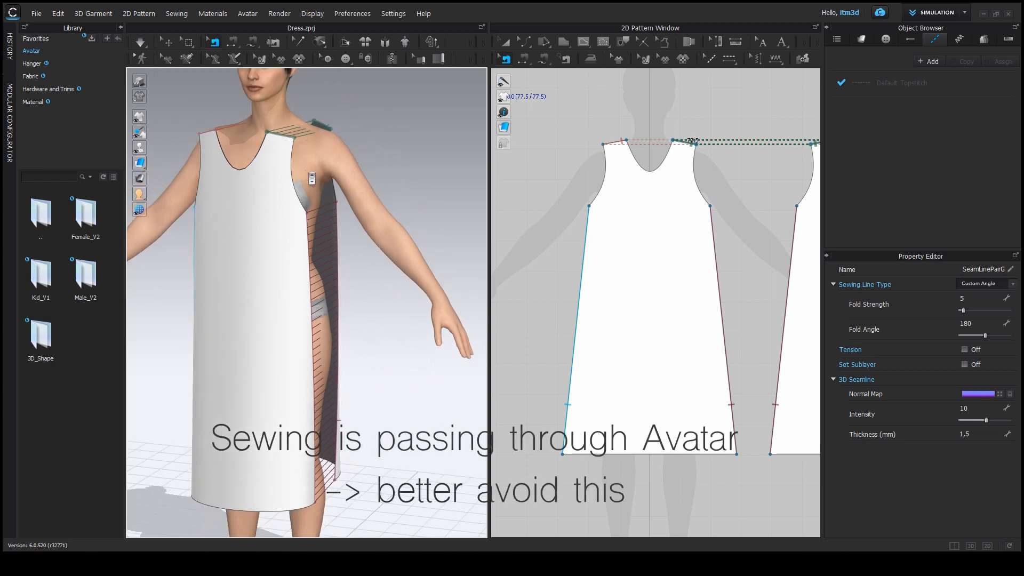
scroll(673, 283, down, 5)
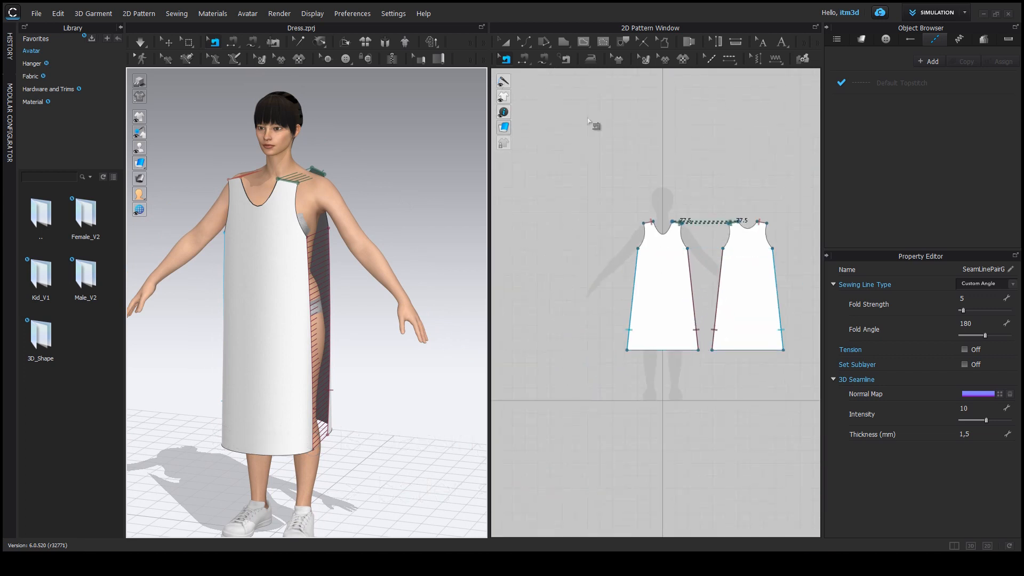
click(506, 44)
drag(602, 175, 785, 392)
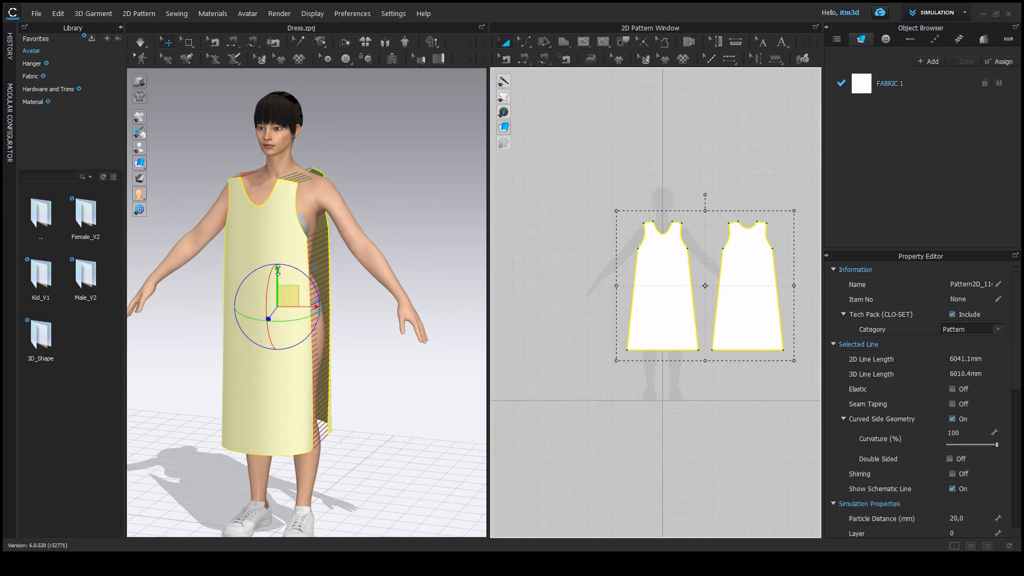
right_drag(384, 335, 363, 307)
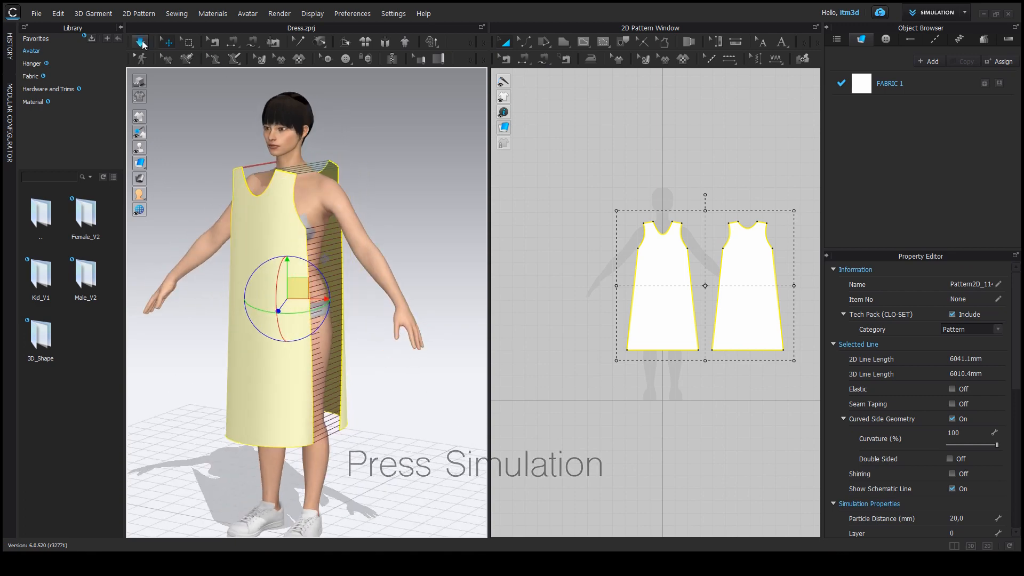
- Run the simulation to join the seams and drape the dress on the avatar
click(143, 44)
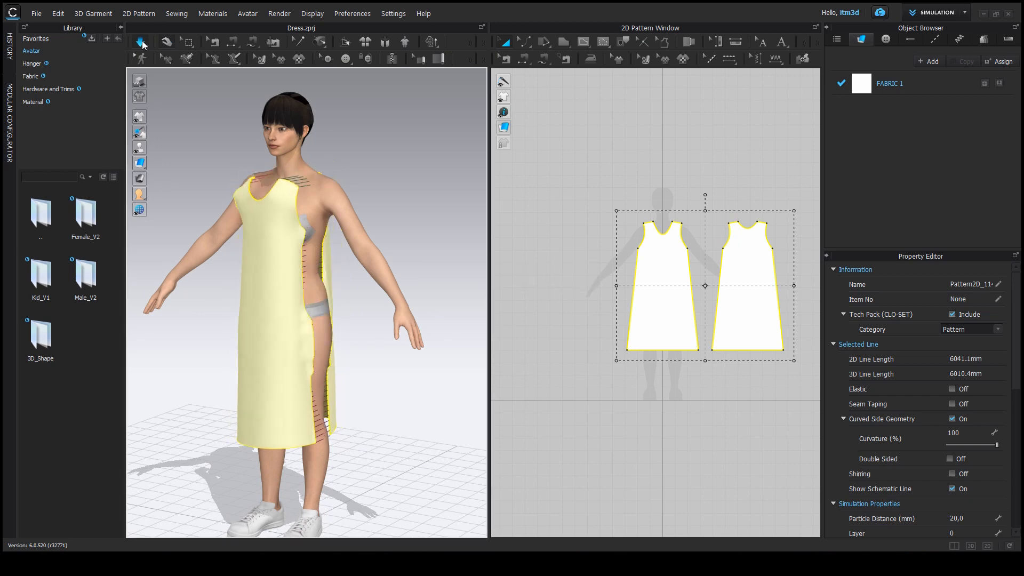
right_drag(359, 373, 376, 362)
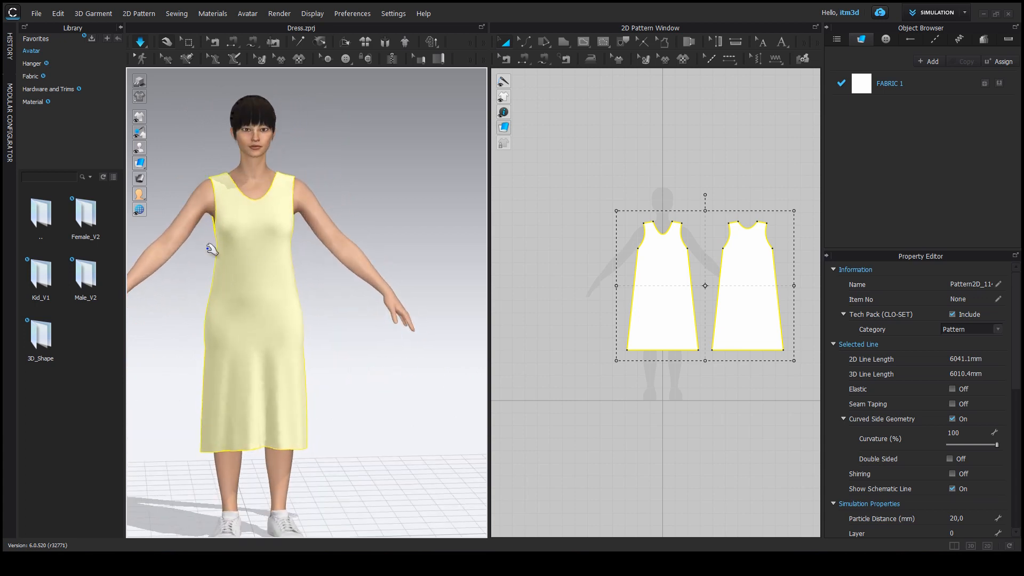
- Pull the simulated cloth into place at the armholes, chest, sides and front hem so the dress hangs evenly
drag(221, 245, 221, 220)
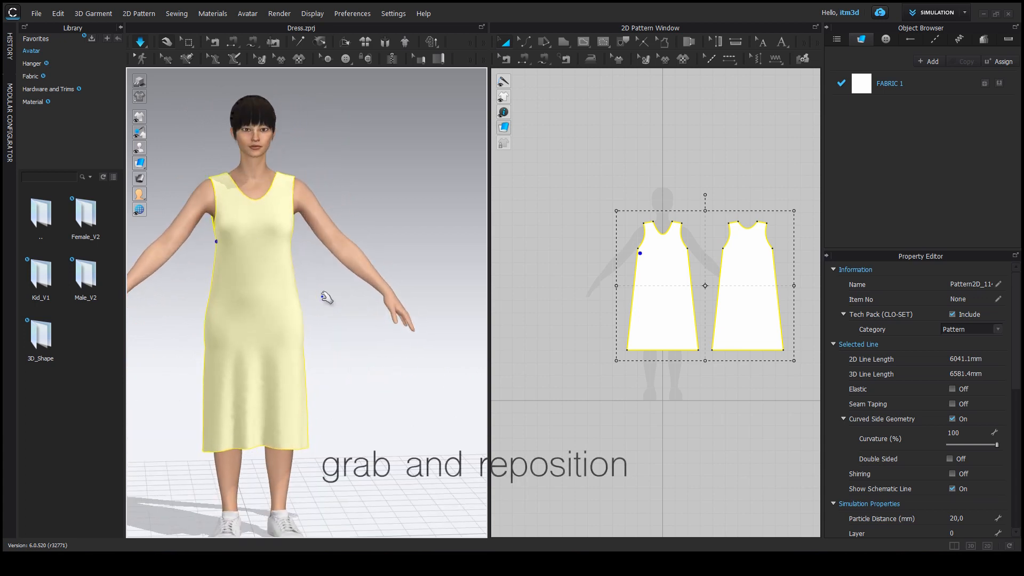
right_drag(327, 292, 281, 291)
drag(287, 188, 291, 197)
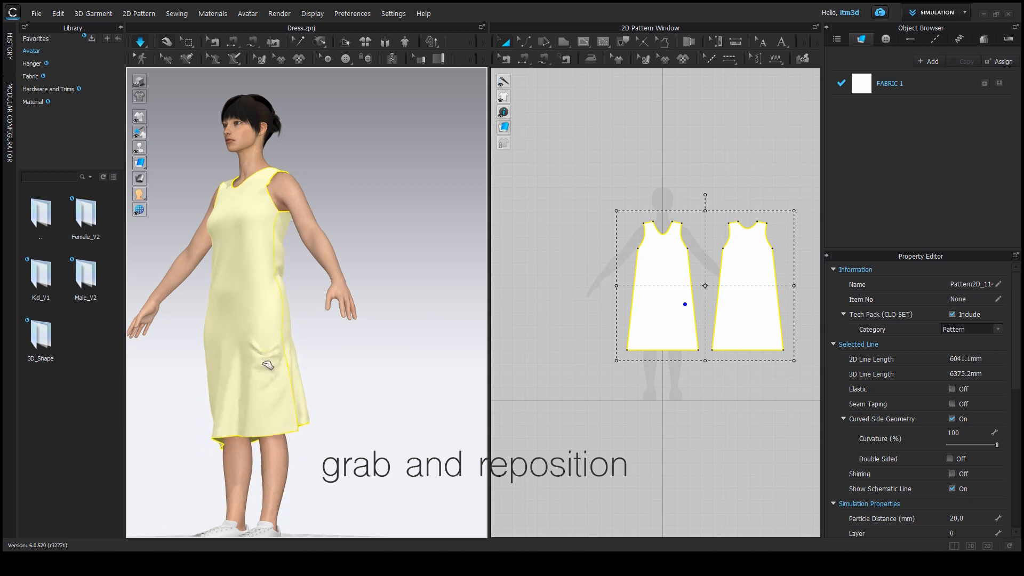
right_drag(325, 373, 389, 401)
right_drag(287, 344, 385, 344)
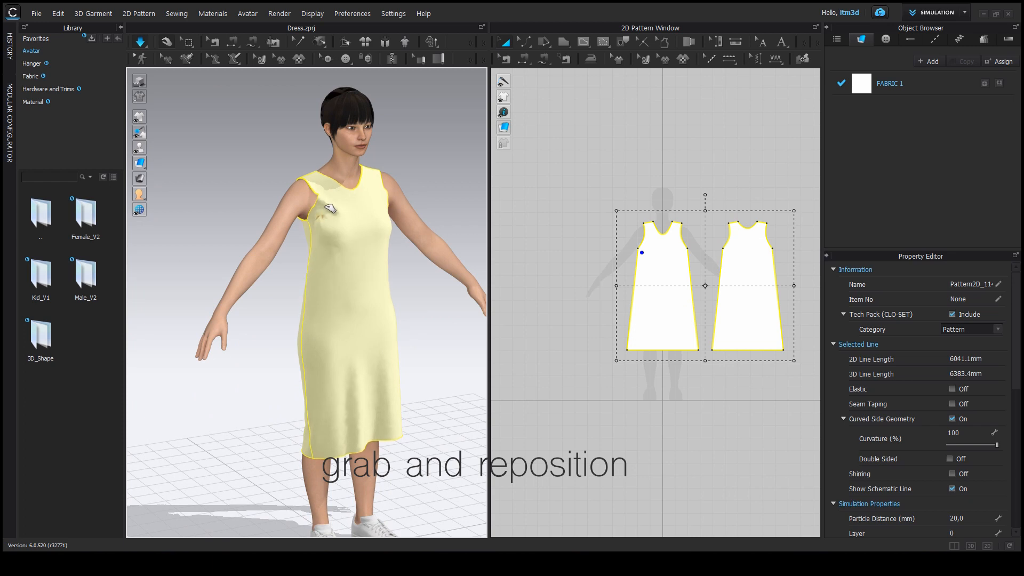
drag(326, 206, 339, 225)
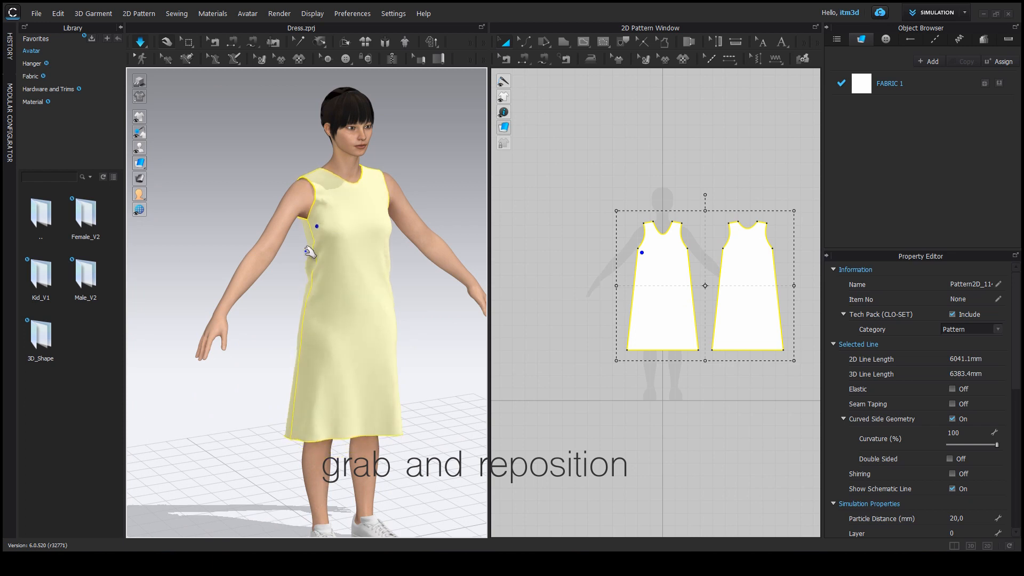
drag(320, 293, 274, 316)
right_drag(405, 368, 326, 372)
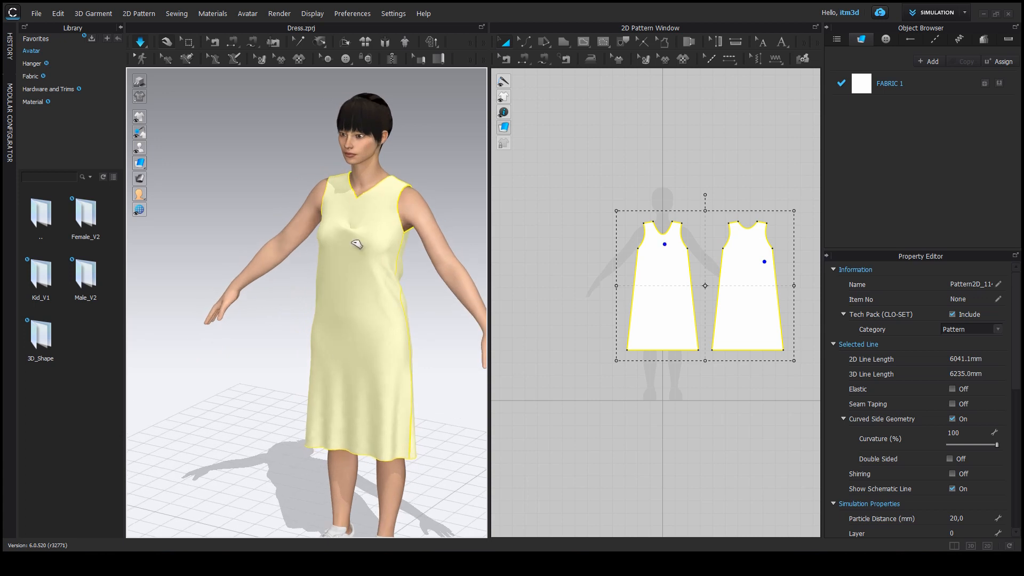
right_drag(370, 306, 404, 368)
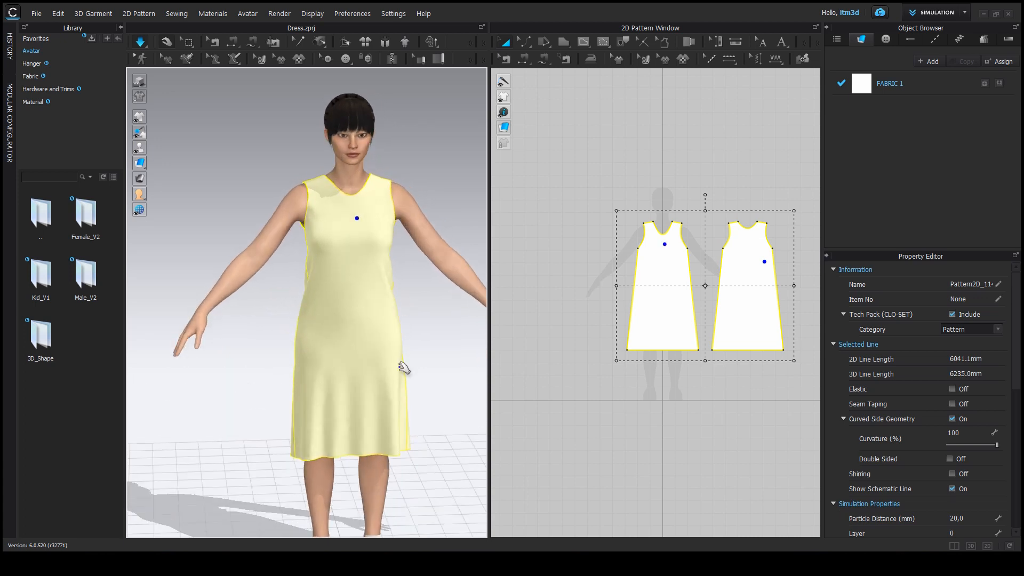
drag(369, 435, 358, 452)
right_drag(441, 434, 392, 382)
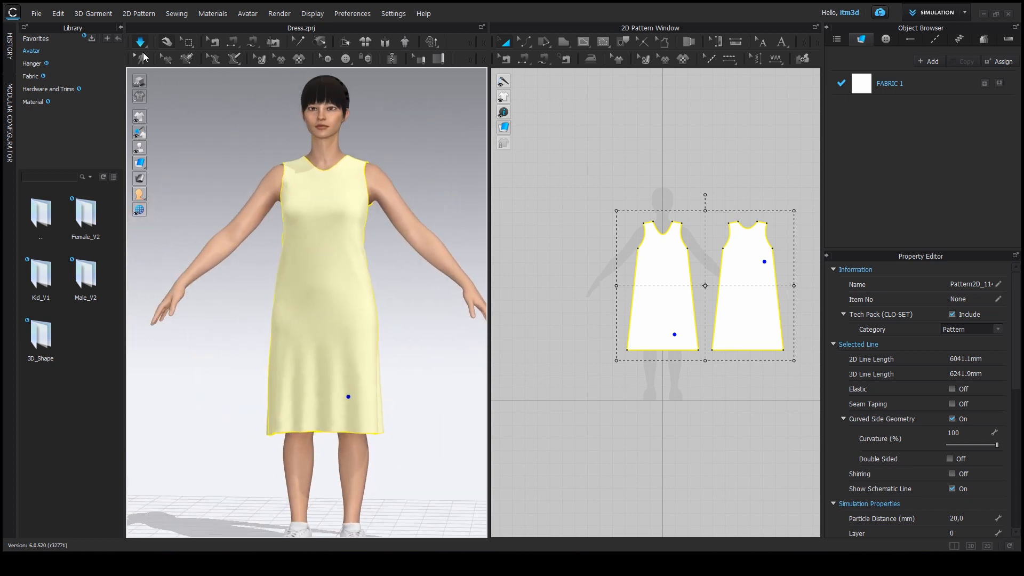
- Deselect the dress pieces and view the draped dress at an angle
right_drag(435, 306, 343, 354)
click(352, 219)
click(183, 142)
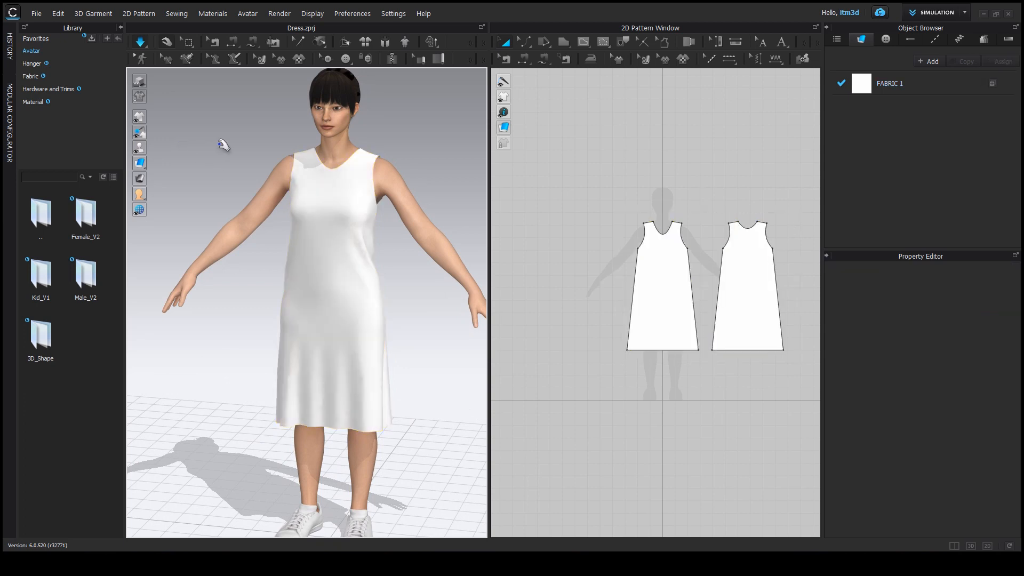